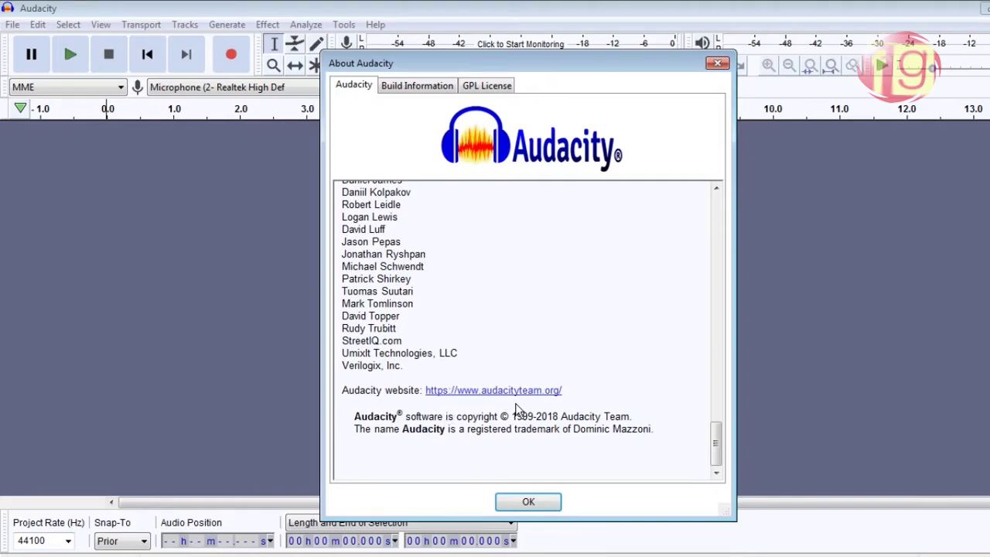
# - Close the About window and inspect the file properties of audacity-2-3-3.exe in the Program folder on drive D
pyautogui.click(534, 501)
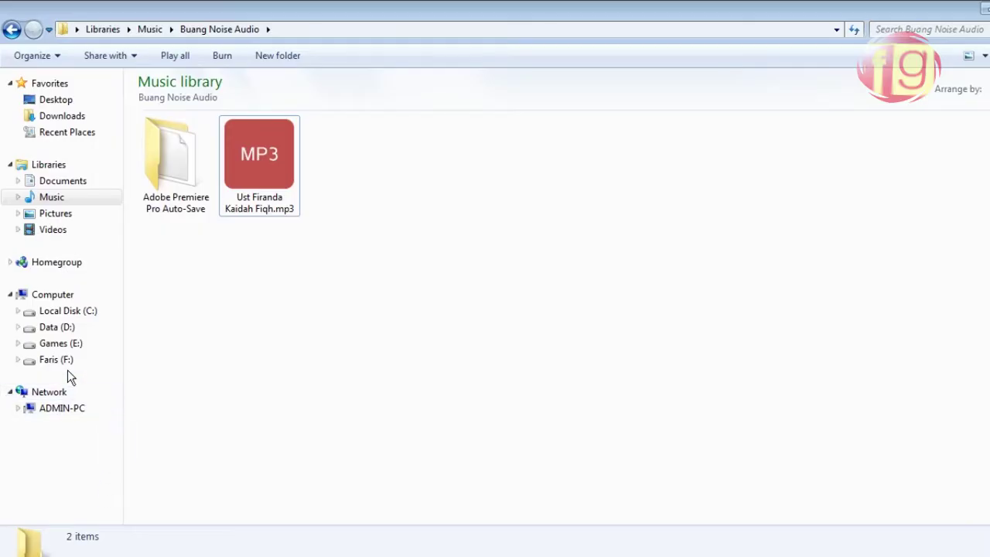
pyautogui.click(61, 360)
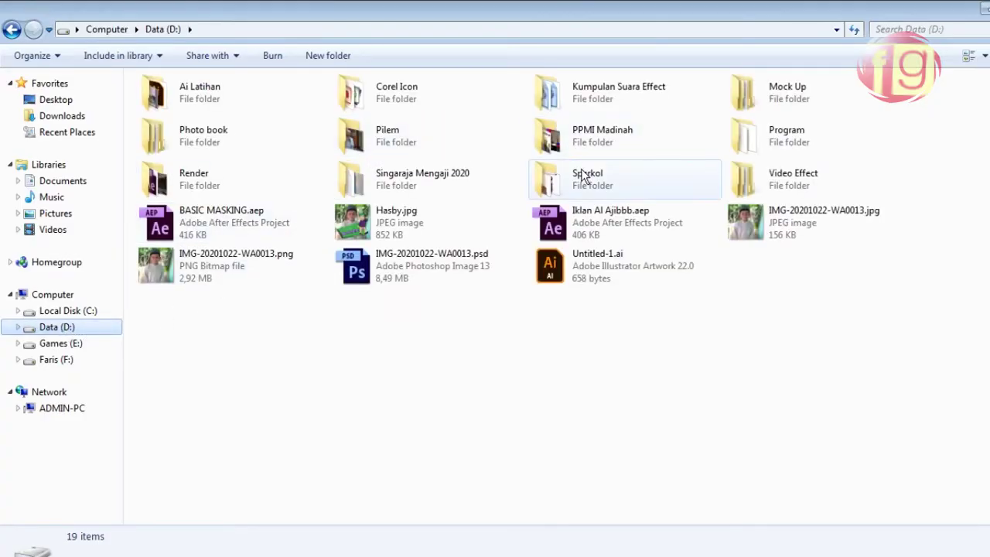
pyautogui.doubleClick(765, 143)
pyautogui.click(380, 308)
pyautogui.rightClick(380, 308)
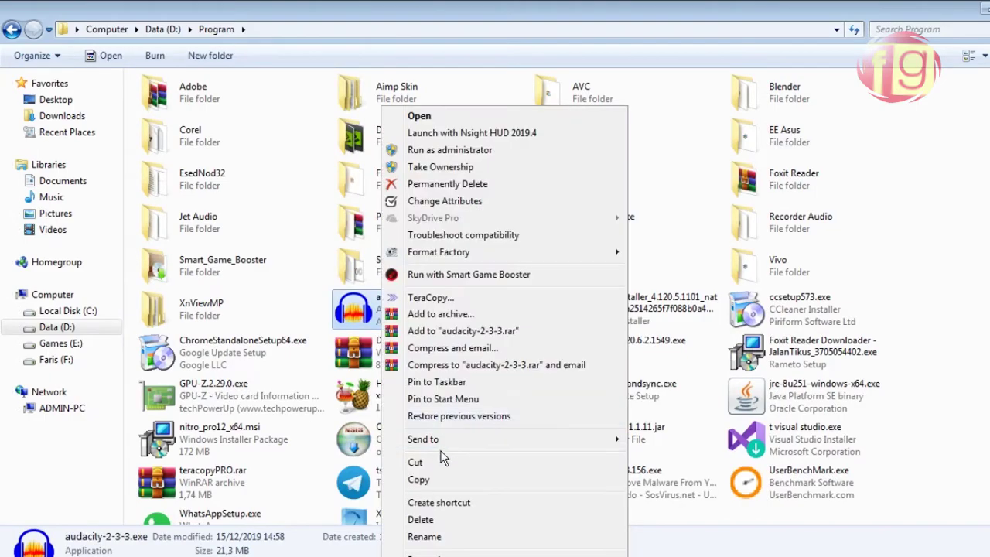
pyautogui.click(456, 555)
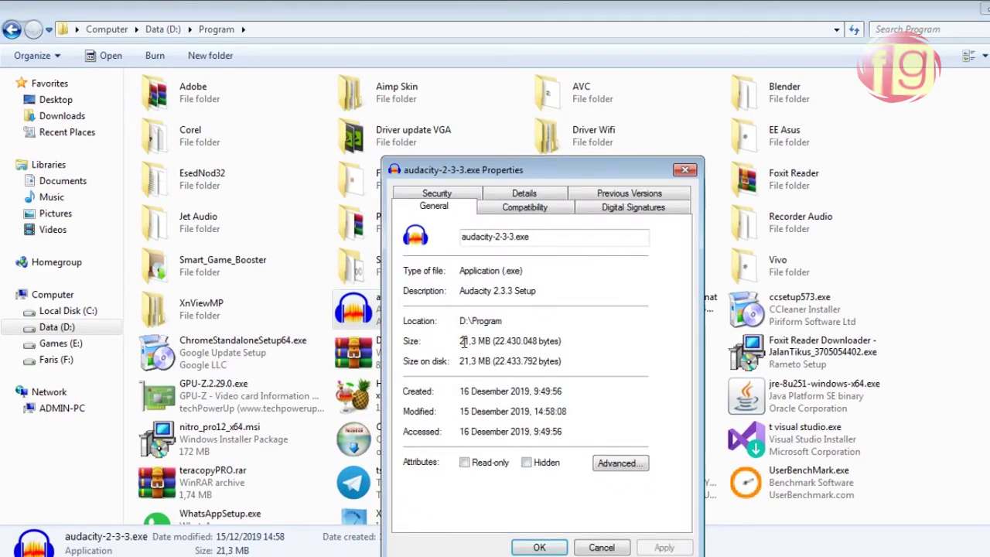
pyautogui.click(551, 547)
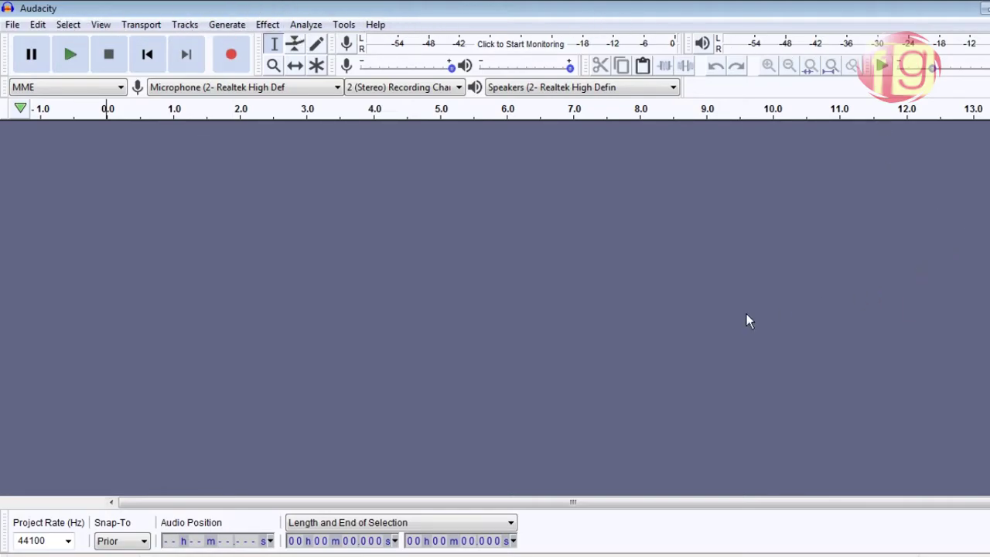
# - Record a stereo microphone test clip of about 7 seconds and play it back
pyautogui.click(230, 58)
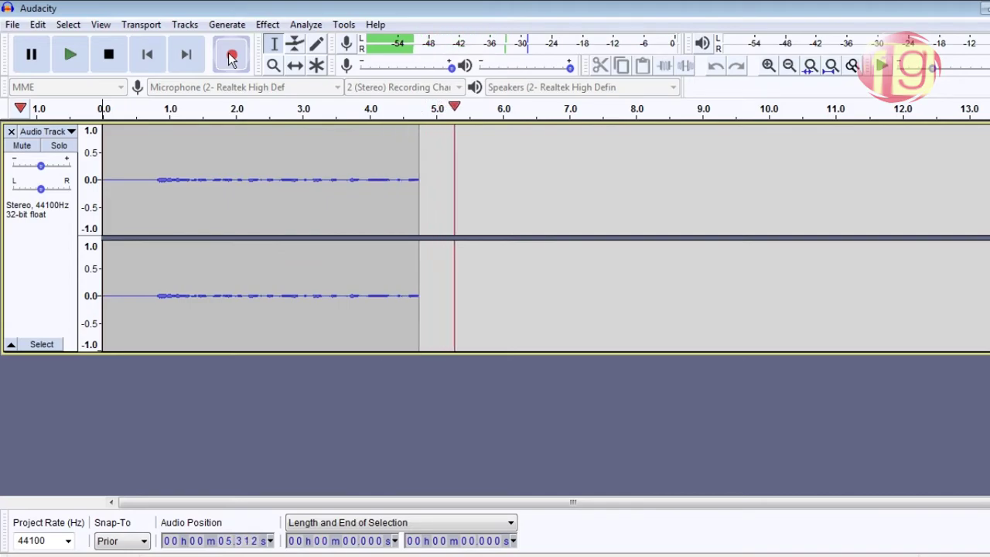
pyautogui.click(109, 55)
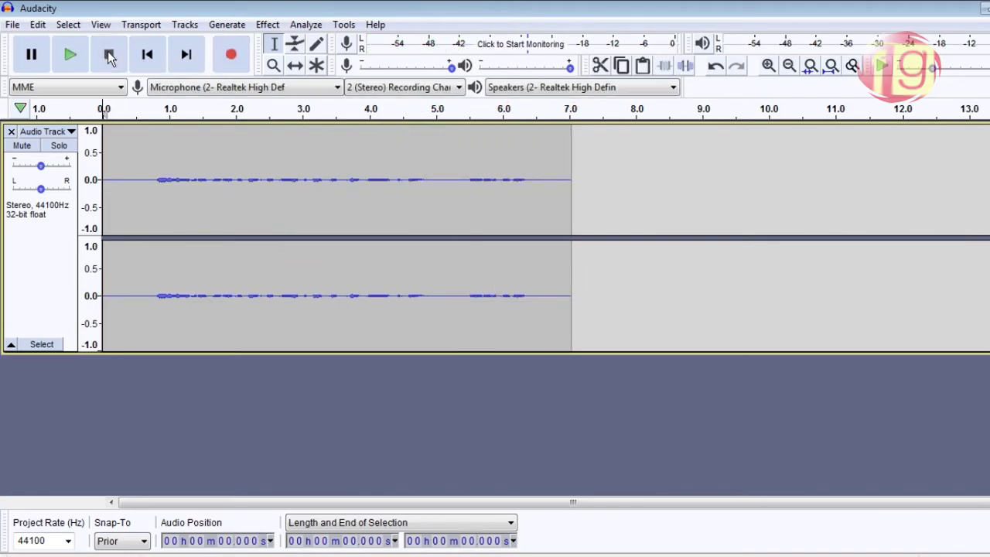
pyautogui.click(69, 53)
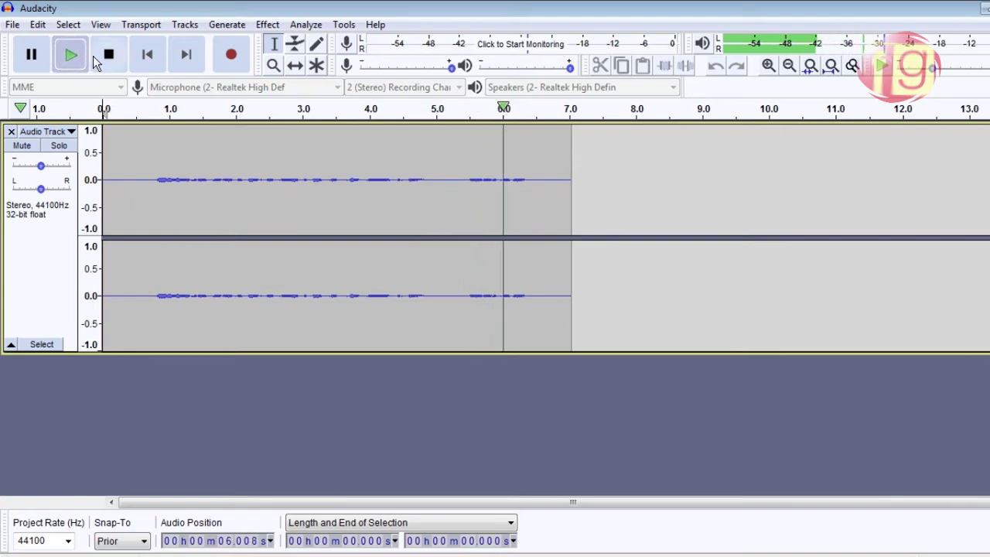
# - Select the silent opening of the test clip, about 0.78 seconds, and listen to it
pyautogui.moveTo(155, 179); pyautogui.dragTo(83, 189)
pyautogui.click(75, 54)
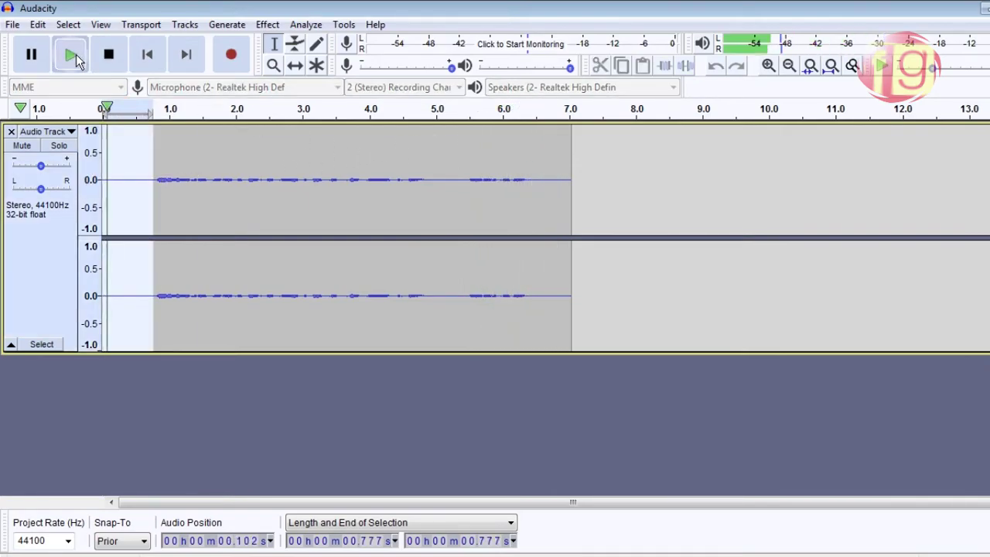
pyautogui.click(75, 54)
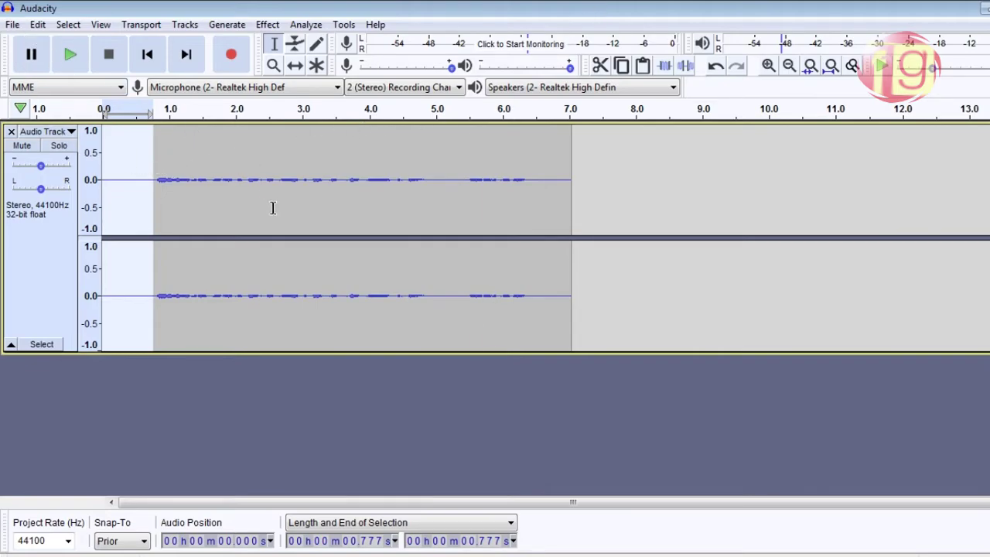
# - Delete the selected opening silence and all the remaining audio of the test recording
pyautogui.press('Delete')
pyautogui.click(326, 222)
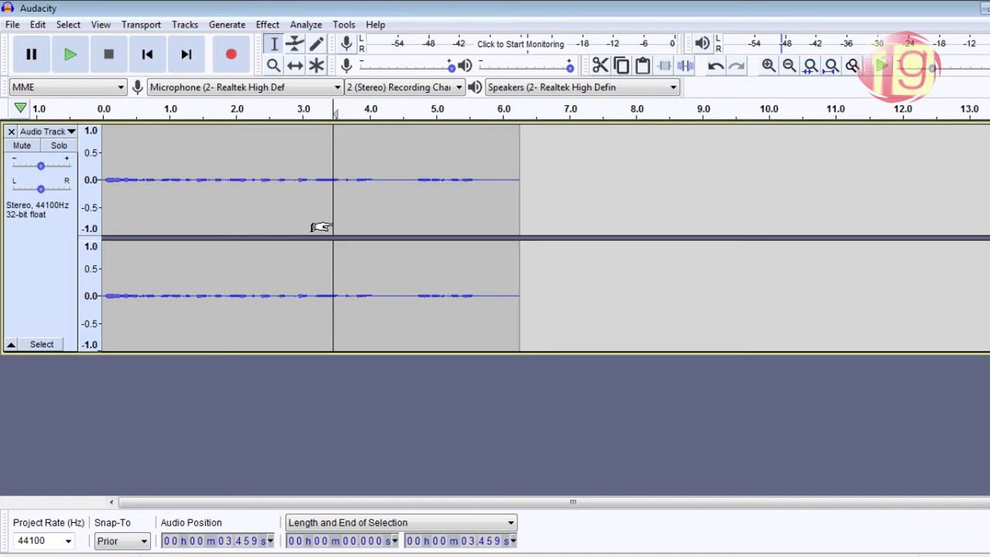
pyautogui.hotkey('ctrl', 'a')
pyautogui.press('Delete')
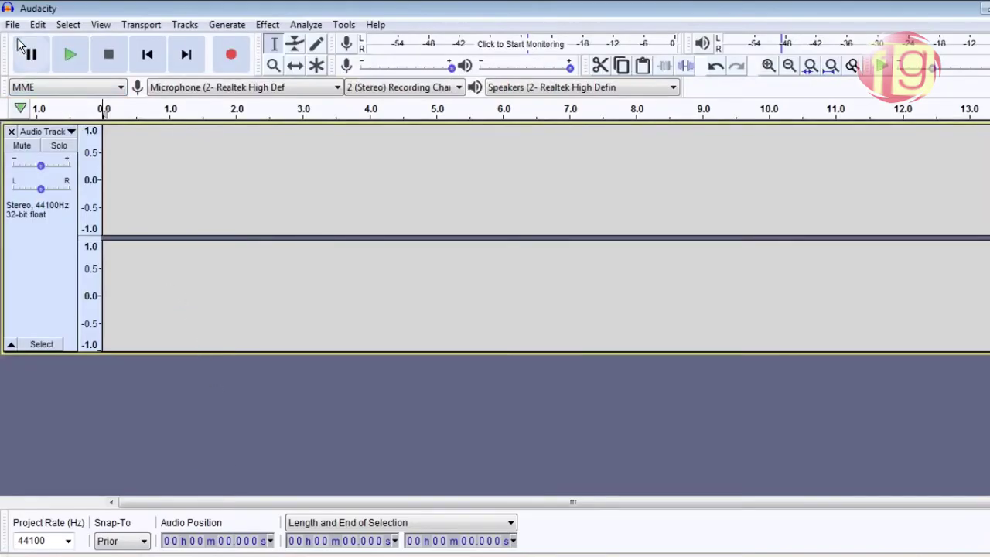
# - Open the audio file Ust Firanda Kaidah Fiqh.mp3 from the Buang Noise Audio folder
pyautogui.click(13, 24)
pyautogui.click(53, 61)
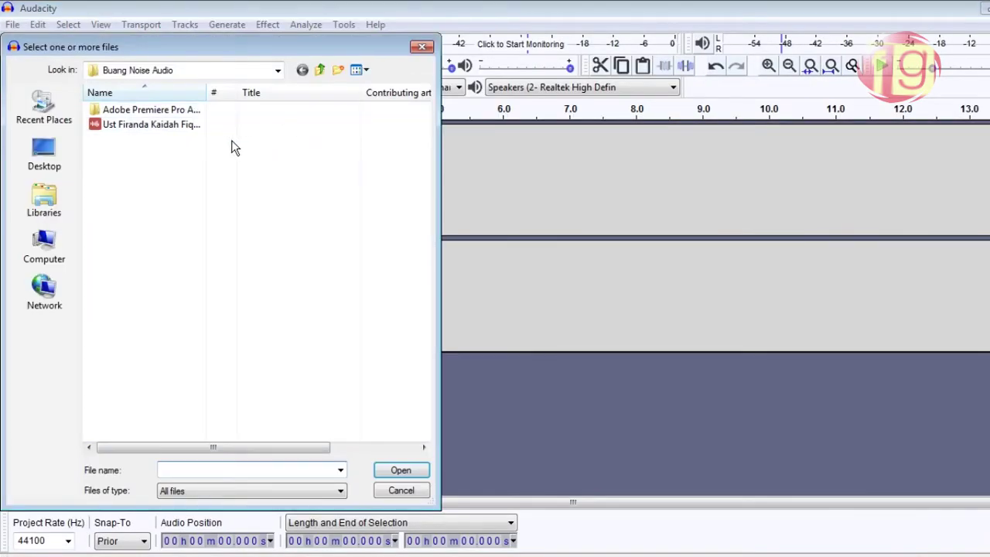
pyautogui.click(161, 127)
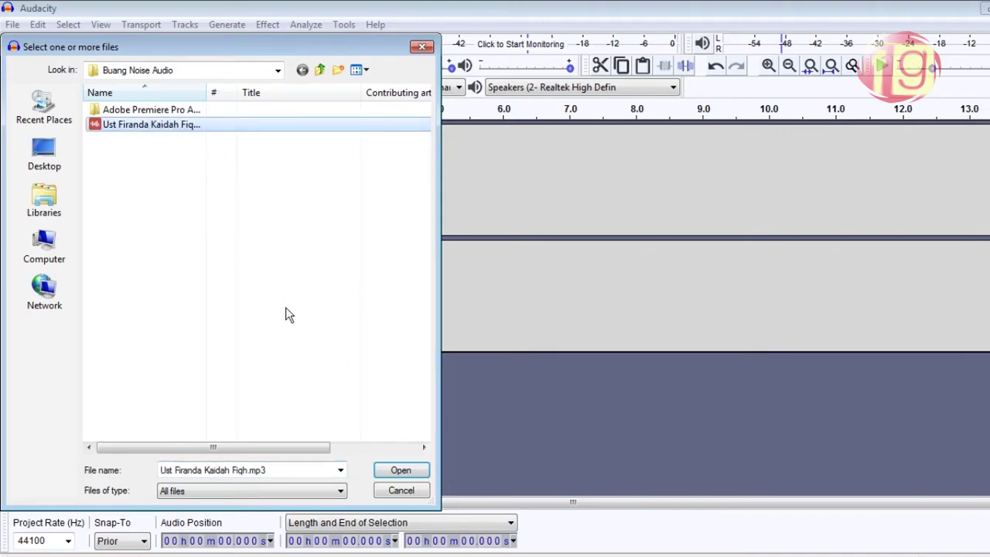
pyautogui.moveTo(206, 93); pyautogui.dragTo(296, 93)
pyautogui.click(189, 125)
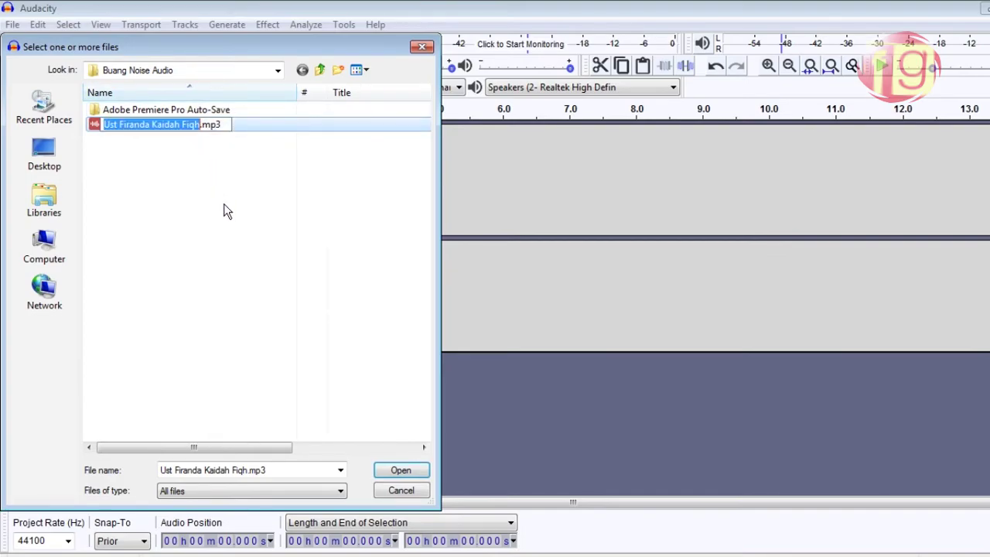
pyautogui.click(402, 471)
pyautogui.click(400, 470)
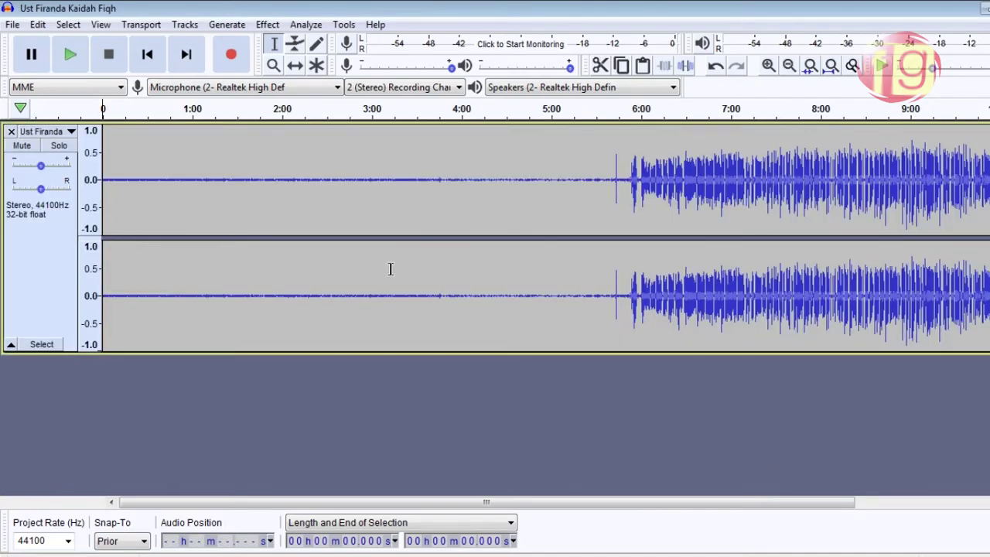
# - Select the noise-only opening of the track up to about 5 min 42 s and listen to a few seconds of it
pyautogui.click(275, 184)
pyautogui.click(144, 179)
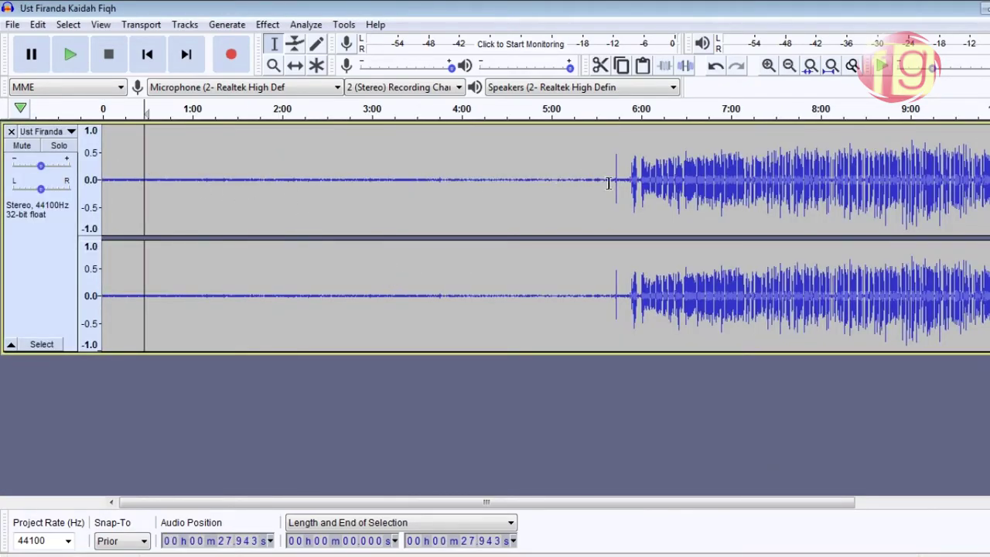
pyautogui.moveTo(612, 183); pyautogui.dragTo(85, 203)
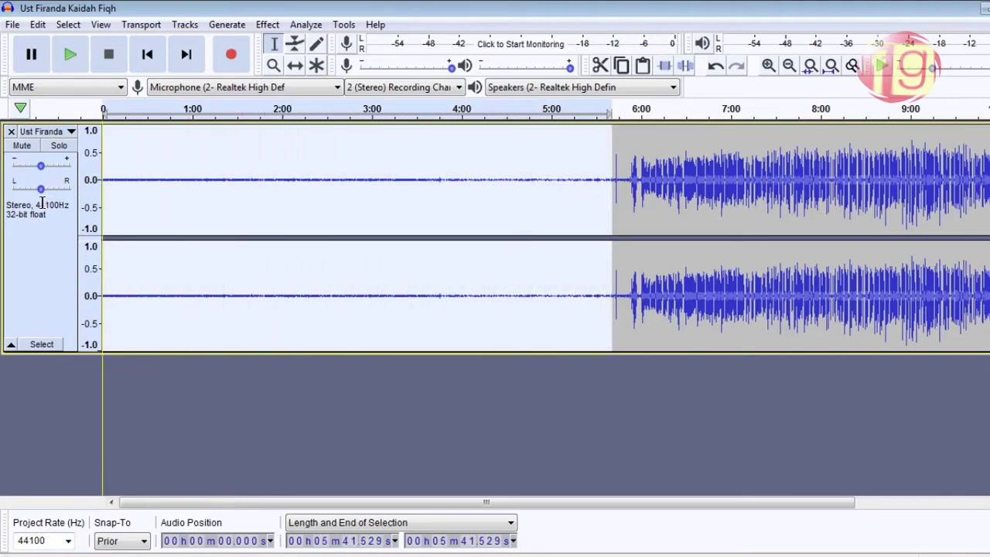
pyautogui.click(69, 56)
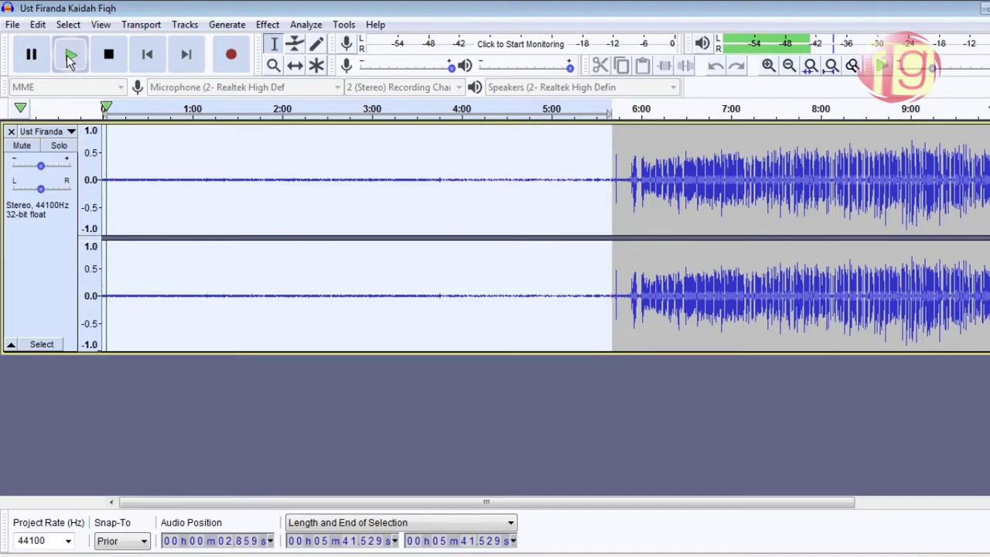
pyautogui.click(109, 55)
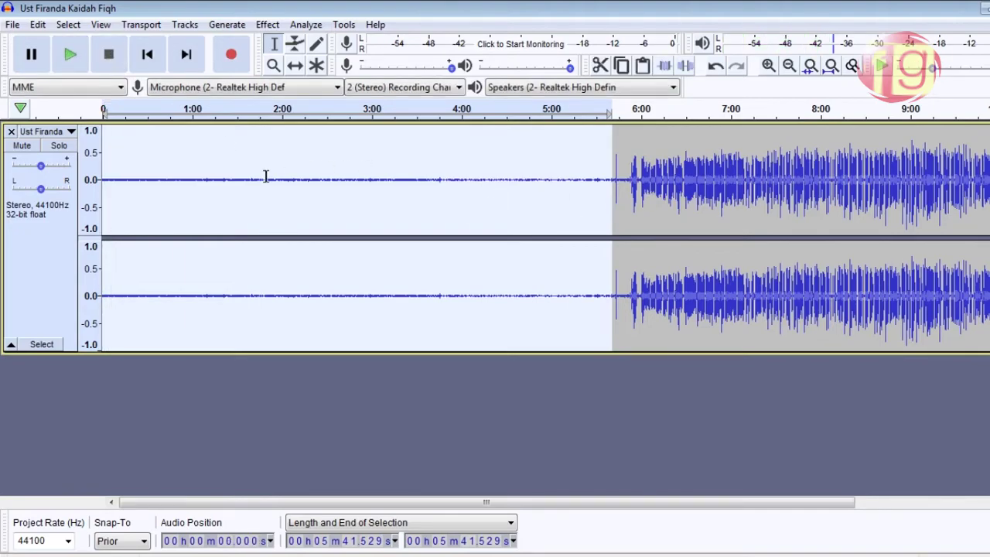
# - Listen to the speech section between about 5 min 54 s and 9 min 24 s, and clear the selection
pyautogui.moveTo(633, 187); pyautogui.dragTo(944, 199)
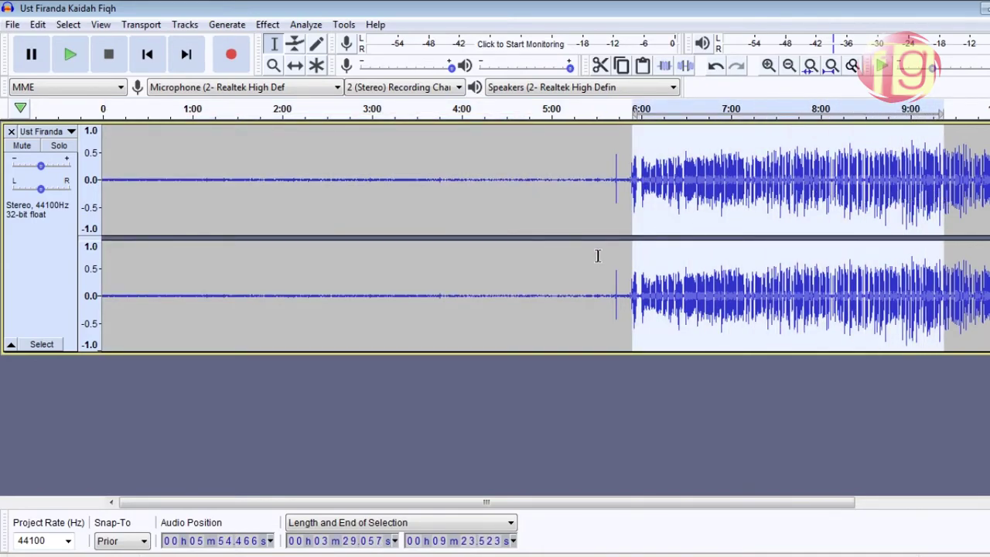
pyautogui.click(72, 54)
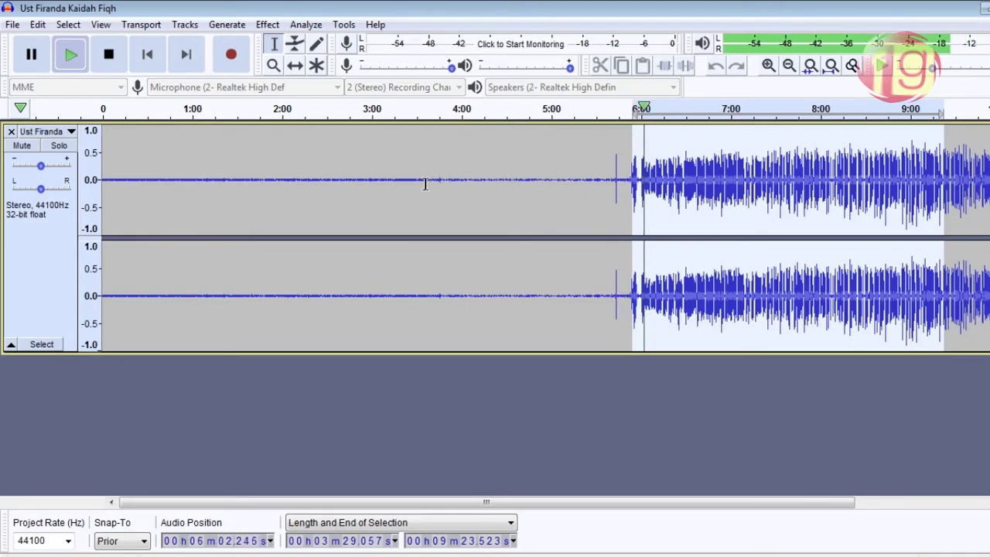
pyautogui.click(108, 54)
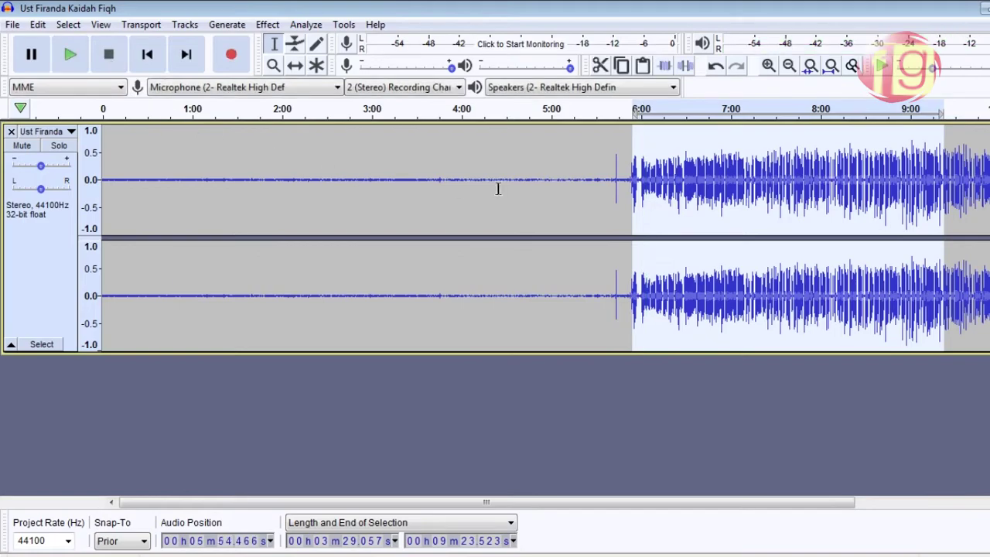
pyautogui.click(598, 204)
pyautogui.click(333, 183)
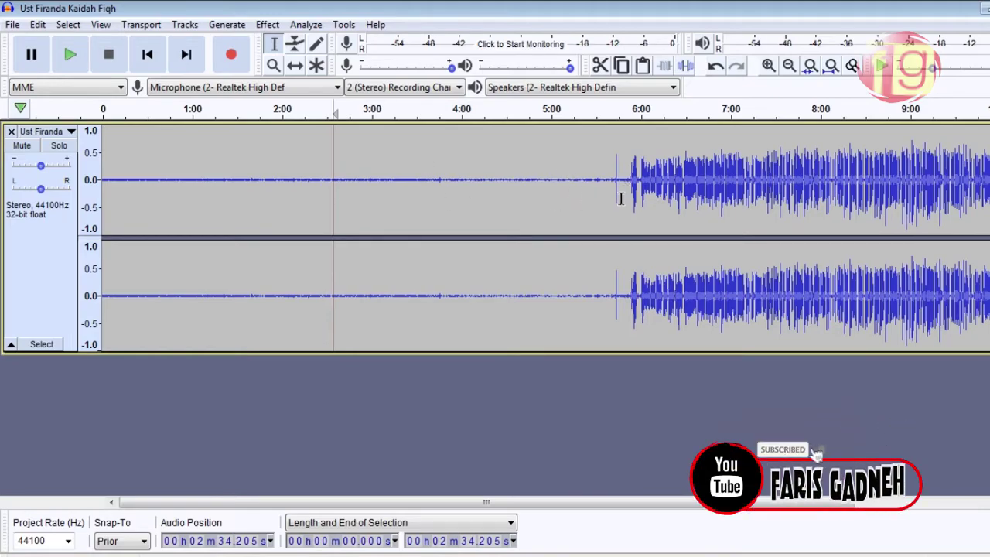
# - Capture a Noise Reduction profile from the opening of the track up to about 5 min 51 s
pyautogui.moveTo(626, 189); pyautogui.dragTo(85, 217)
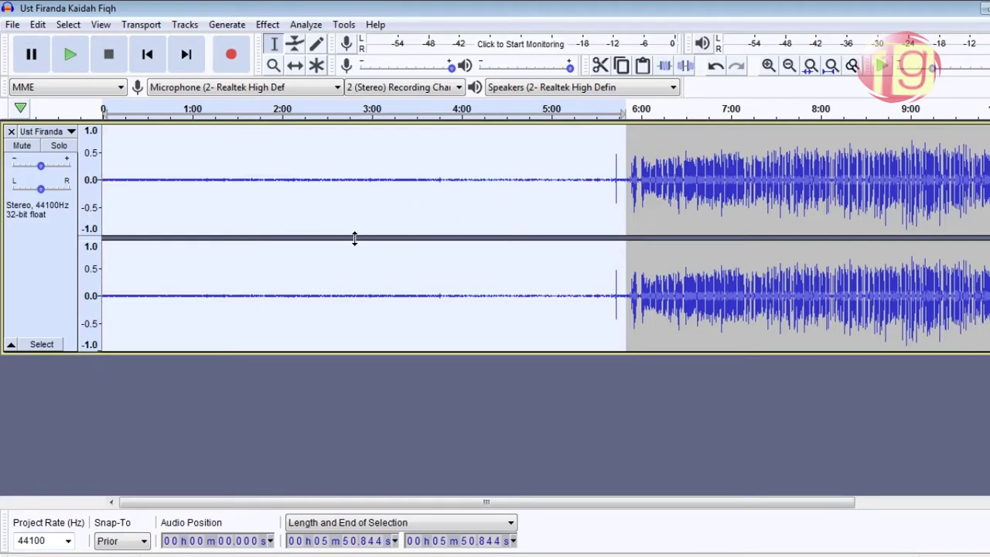
pyautogui.click(269, 25)
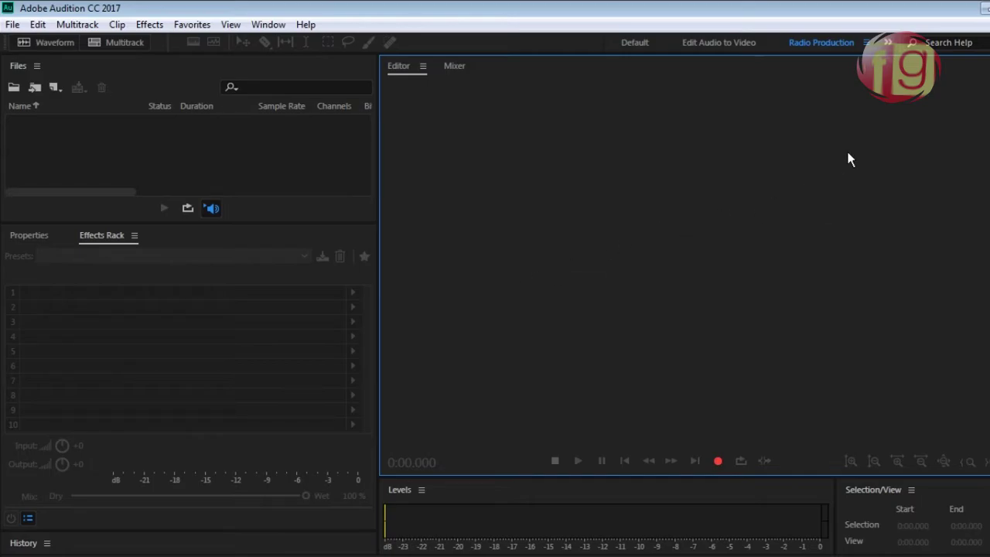
pyautogui.click(984, 7)
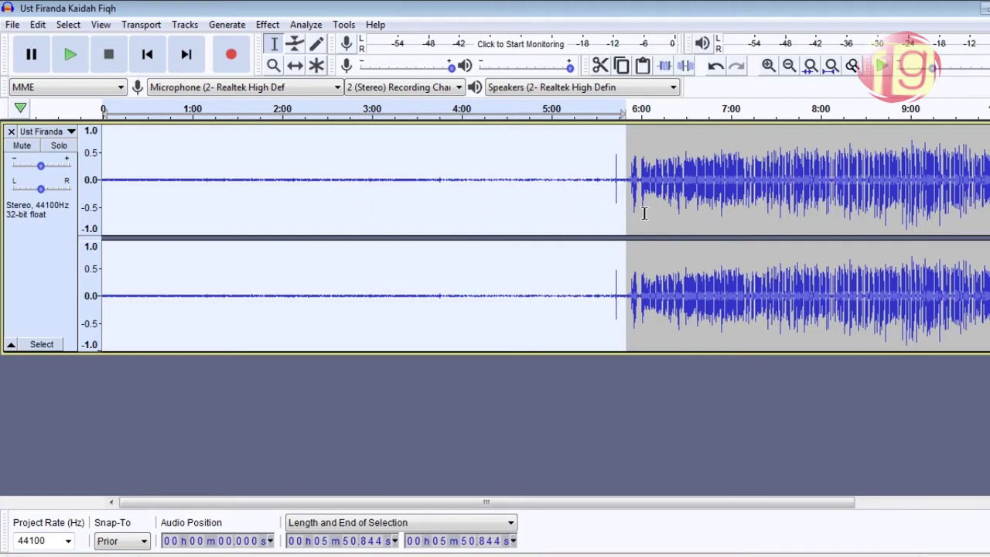
pyautogui.click(268, 24)
pyautogui.click(376, 326)
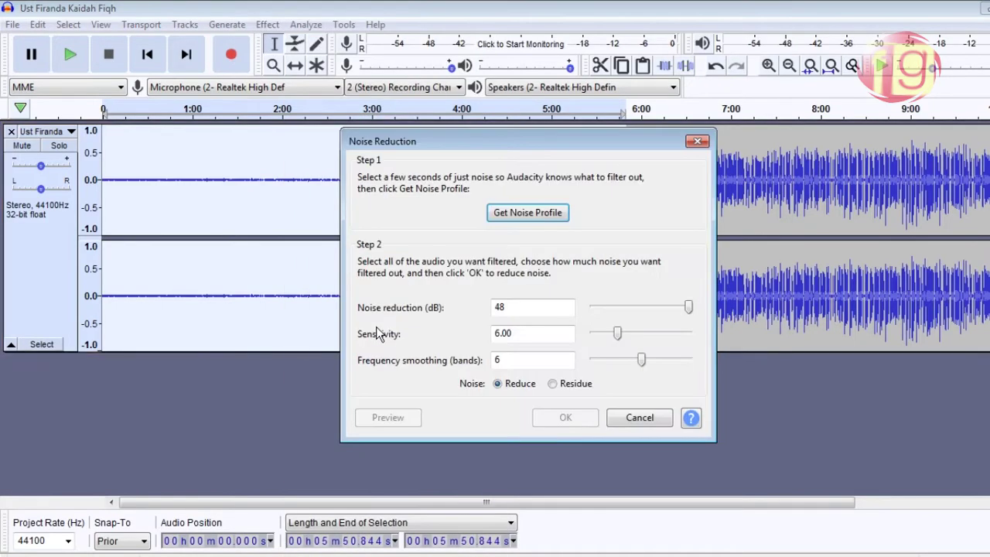
pyautogui.click(527, 212)
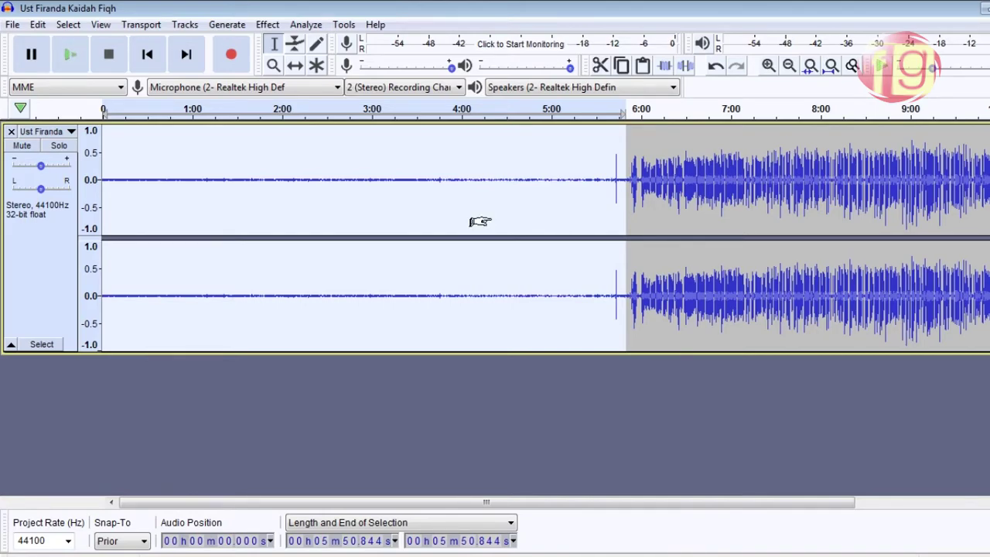
# - Preview Noise Reduction on the whole track at 0 dB, and again with the reduction set to 20 dB
pyautogui.hotkey('ctrl', 'a')
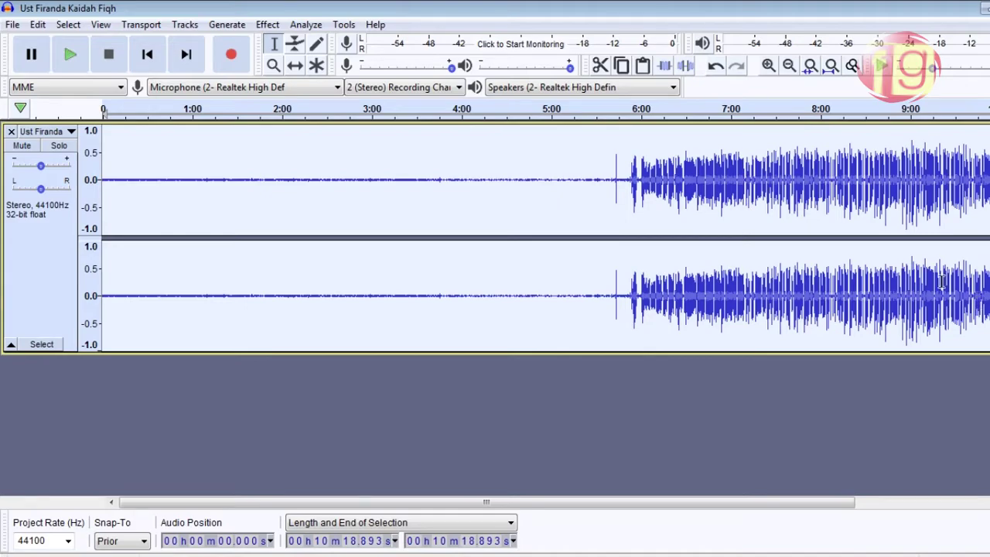
pyautogui.click(268, 24)
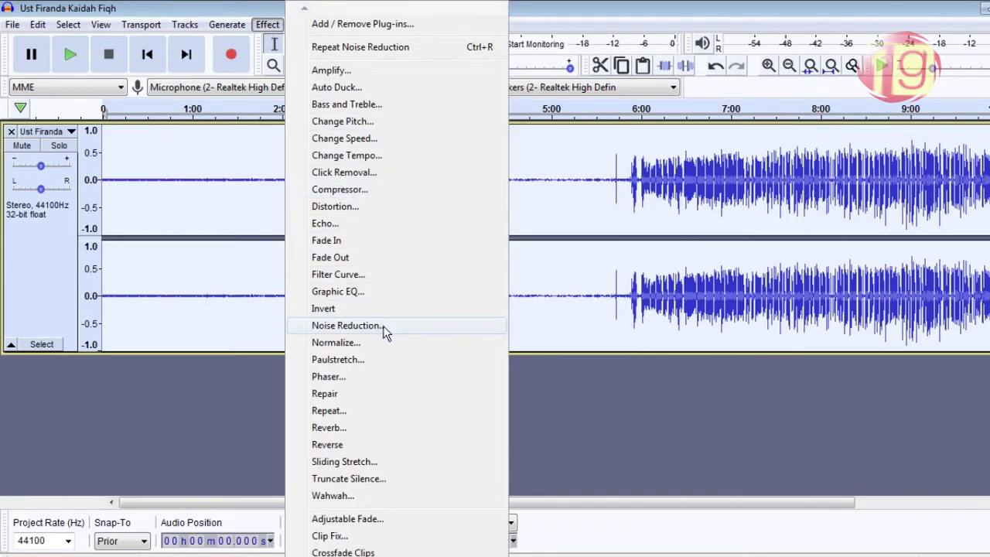
pyautogui.click(345, 326)
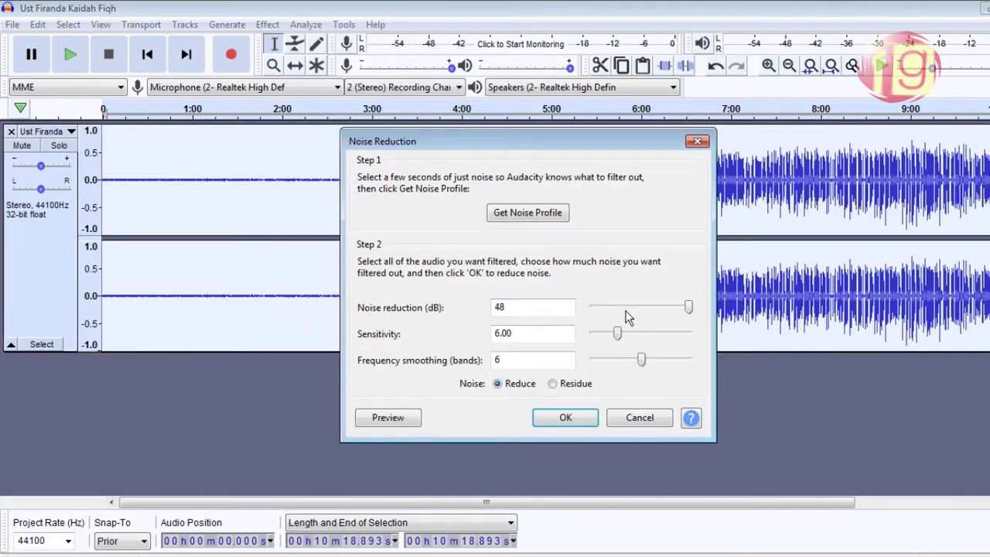
pyautogui.moveTo(688, 309); pyautogui.dragTo(592, 308)
pyautogui.click(389, 416)
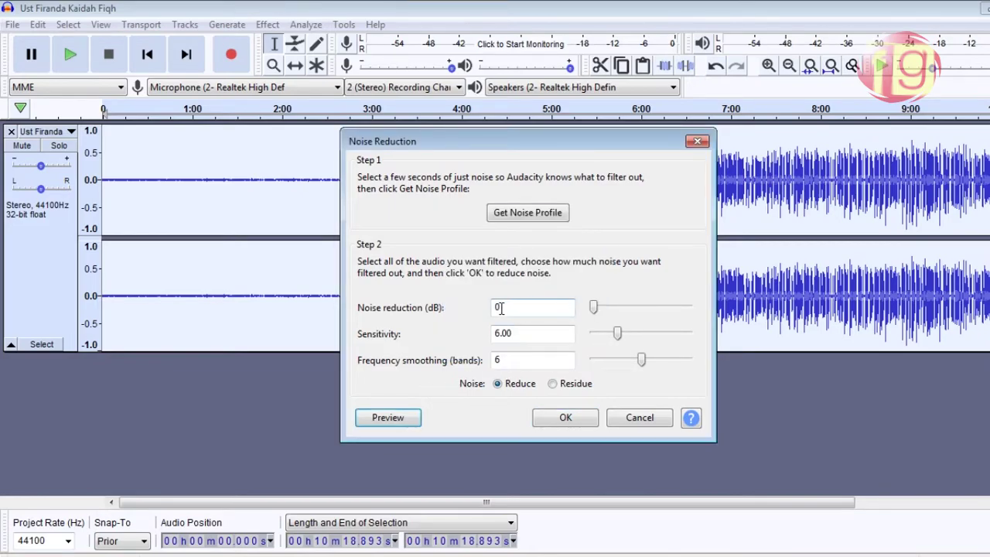
pyautogui.moveTo(593, 307); pyautogui.dragTo(632, 312)
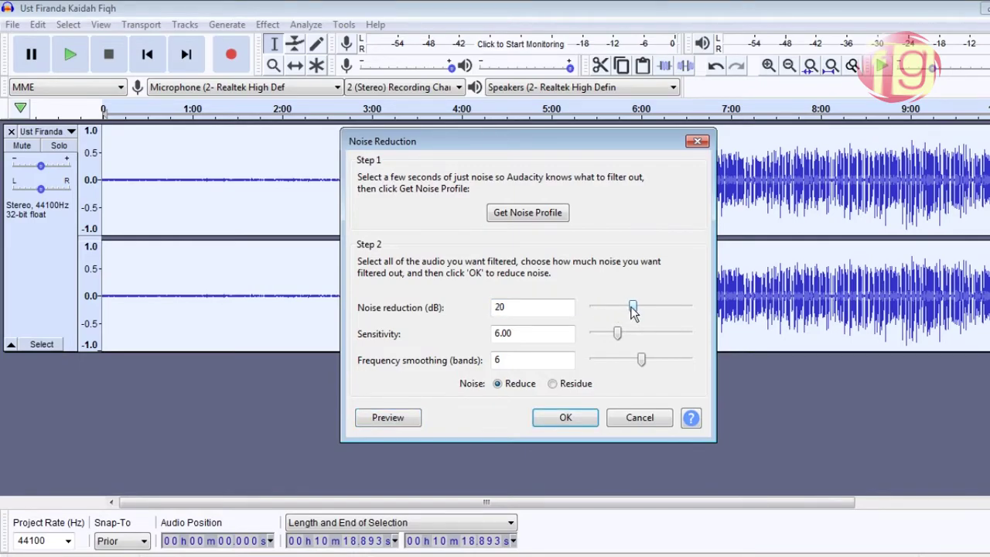
pyautogui.click(390, 417)
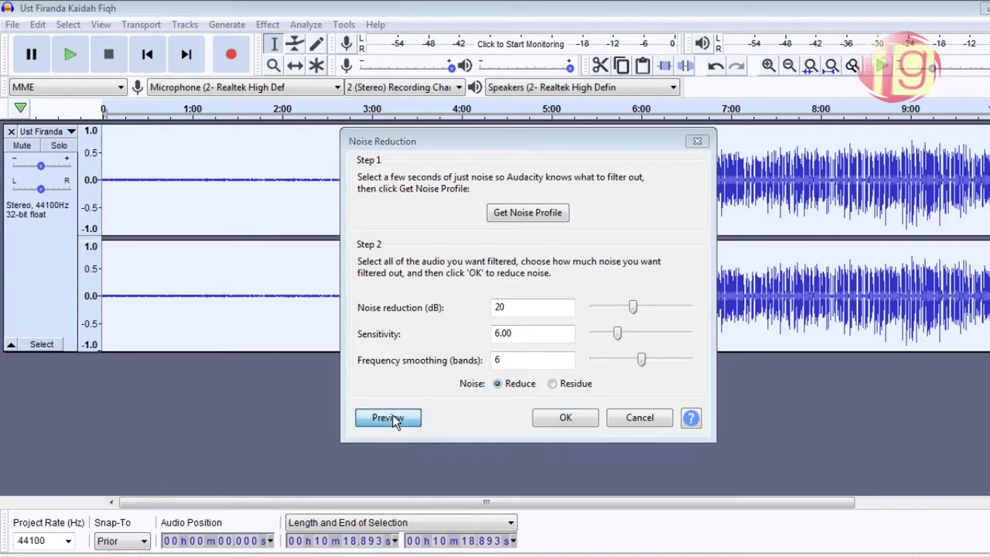
# - Raise the noise reduction to 35 dB and preview the result for a few seconds
pyautogui.click(507, 336)
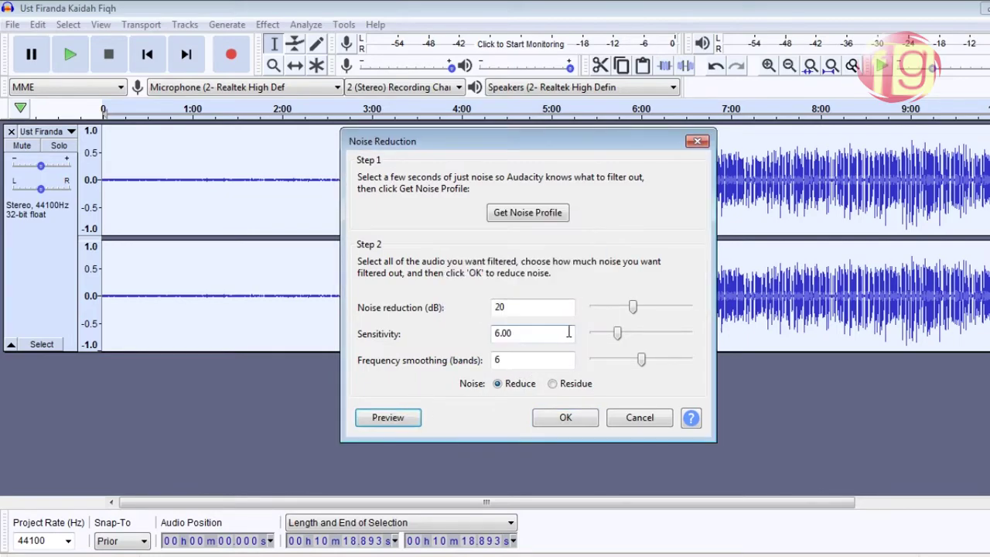
pyautogui.moveTo(633, 308); pyautogui.dragTo(663, 310)
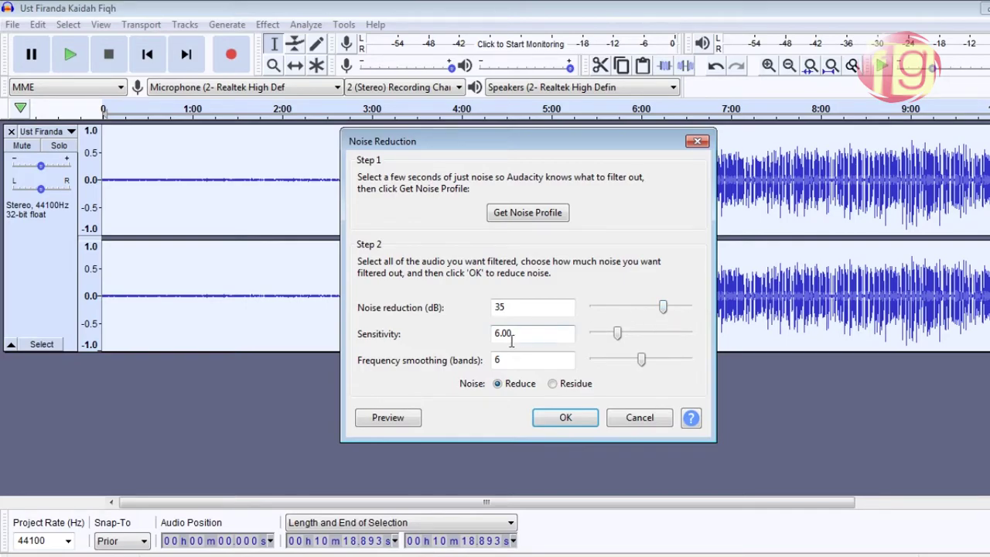
pyautogui.click(396, 418)
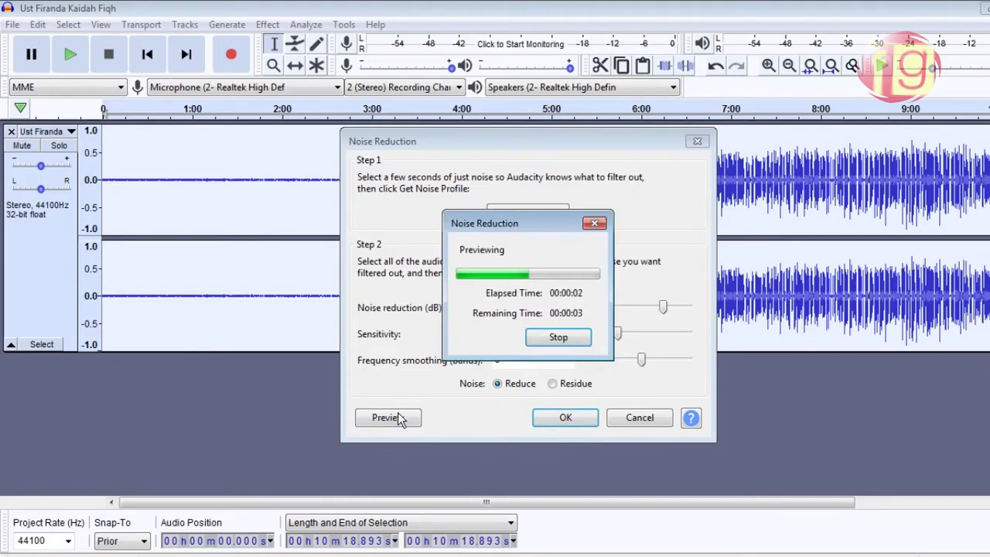
pyautogui.click(557, 338)
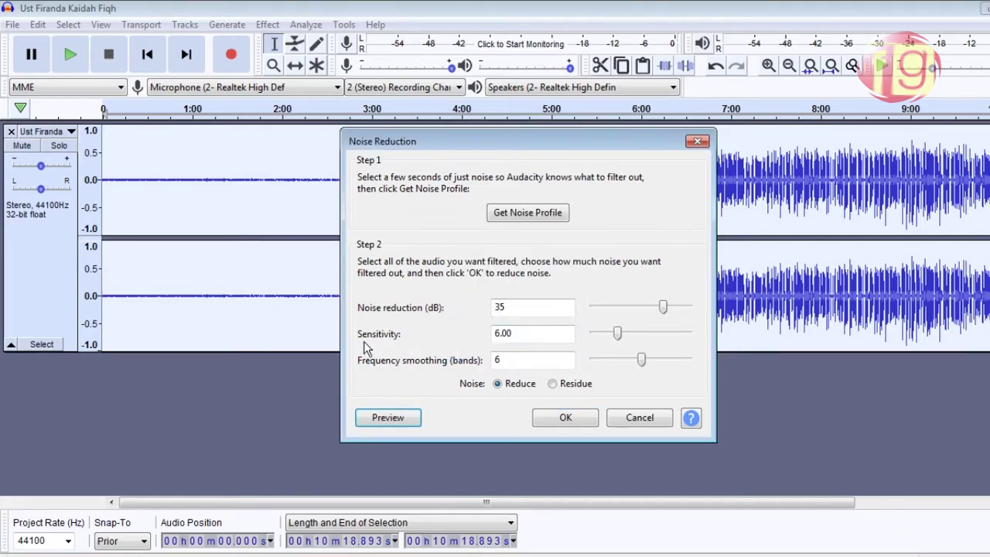
# - Set the Noise Reduction sensitivity to 7.00 and preview the result
pyautogui.moveTo(618, 335); pyautogui.dragTo(623, 341)
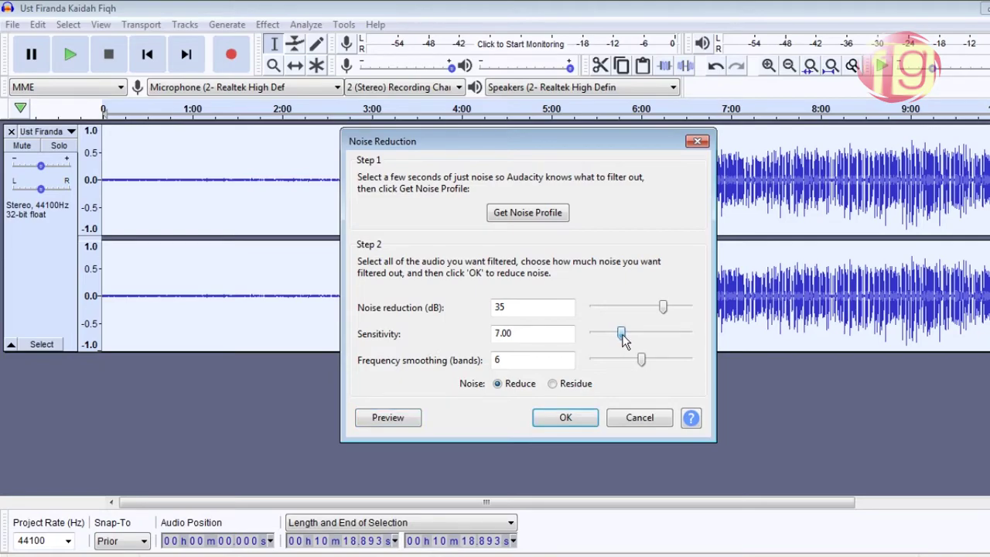
pyautogui.click(407, 417)
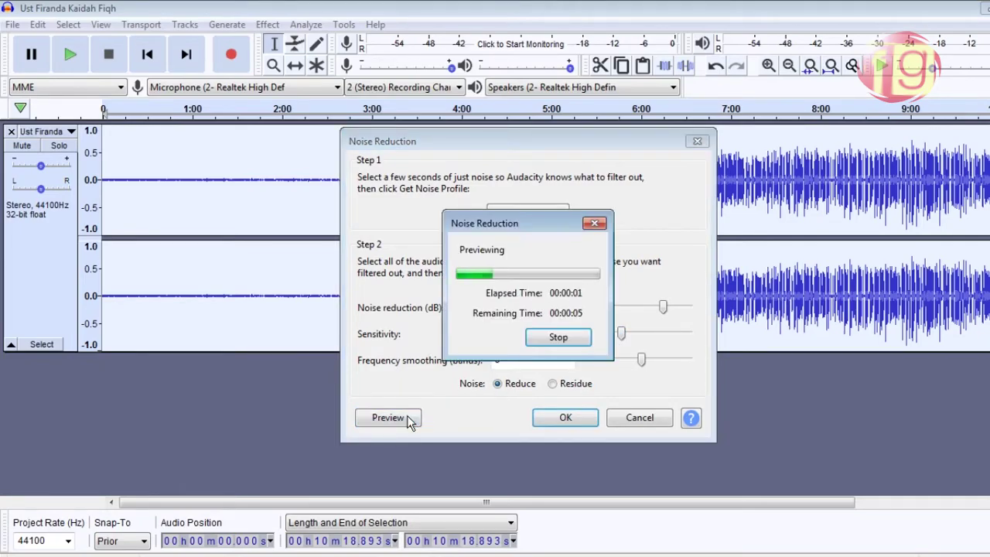
pyautogui.click(554, 335)
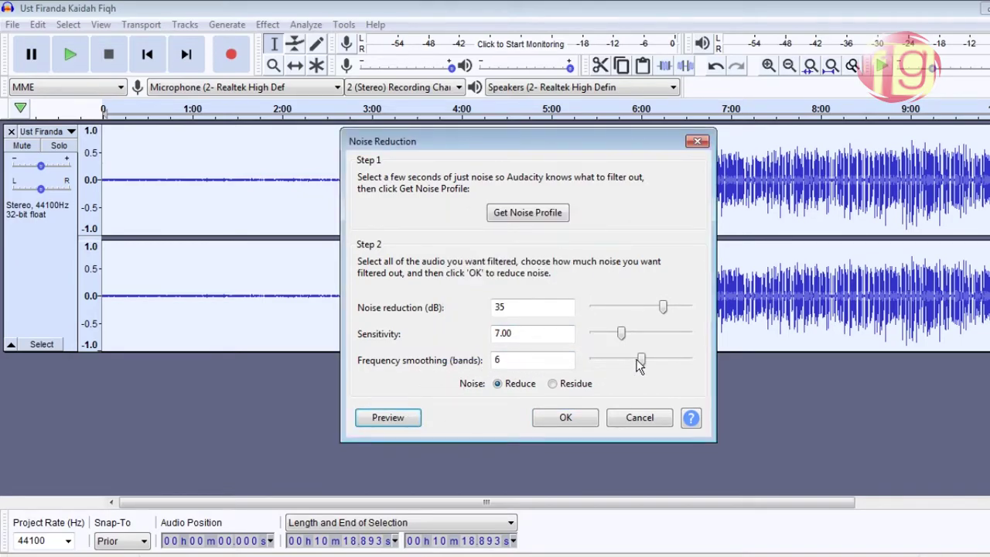
# - Set the frequency smoothing to 8 bands, preview it briefly, and apply Noise Reduction to the whole track
pyautogui.moveTo(641, 364); pyautogui.dragTo(653, 363)
pyautogui.click(388, 416)
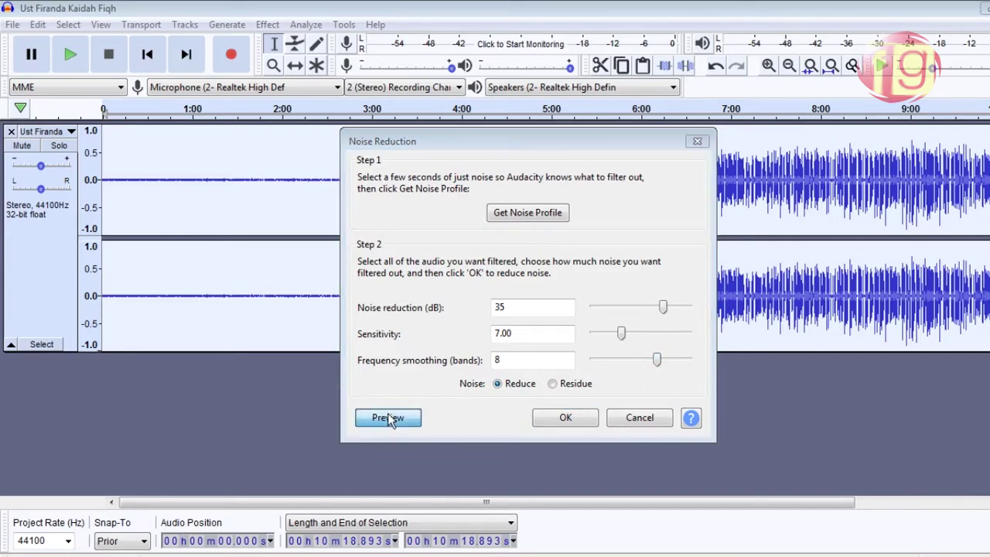
pyautogui.click(553, 341)
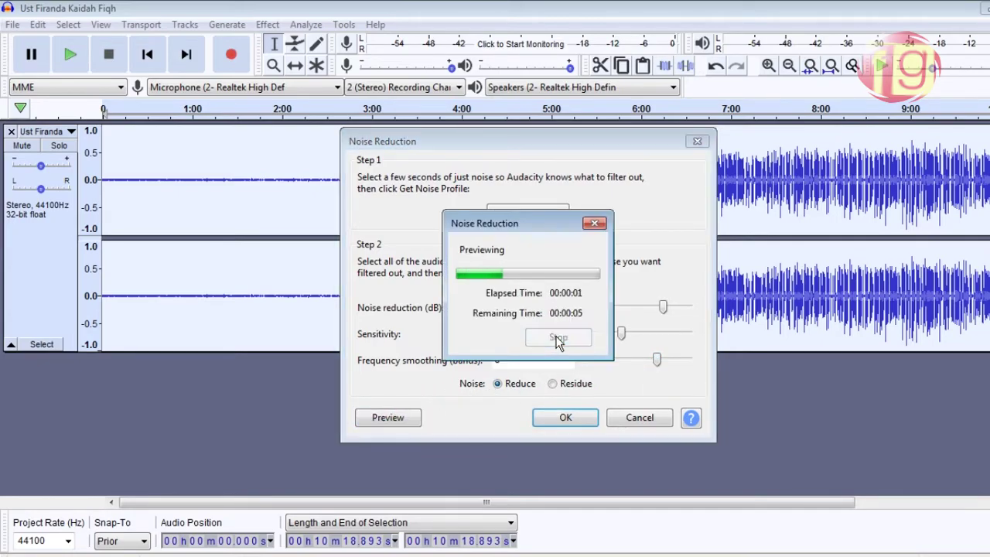
pyautogui.click(565, 419)
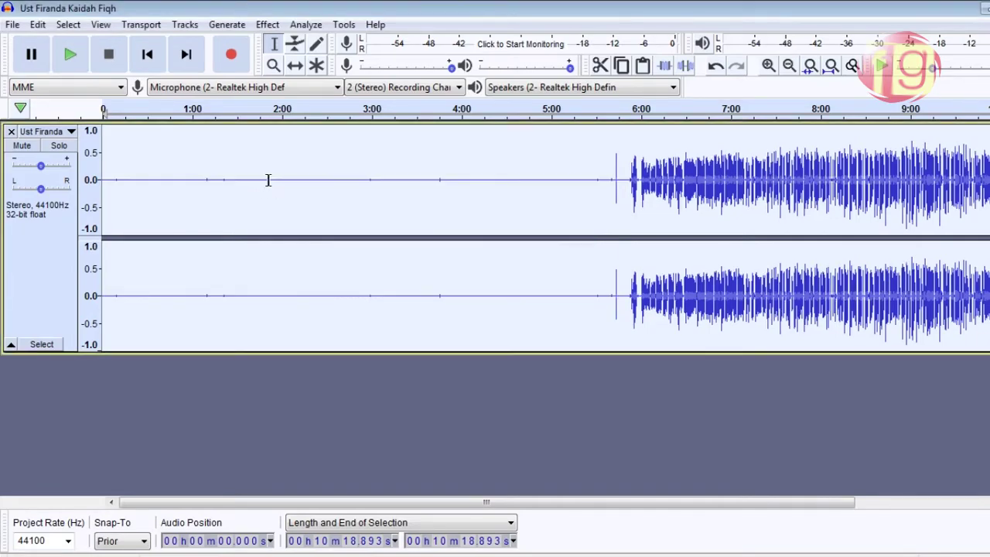
# - Listen to the cleaned track from about 18 s, and again from where the speech starts at about 5 min 54 s
pyautogui.click(158, 169)
pyautogui.click(129, 166)
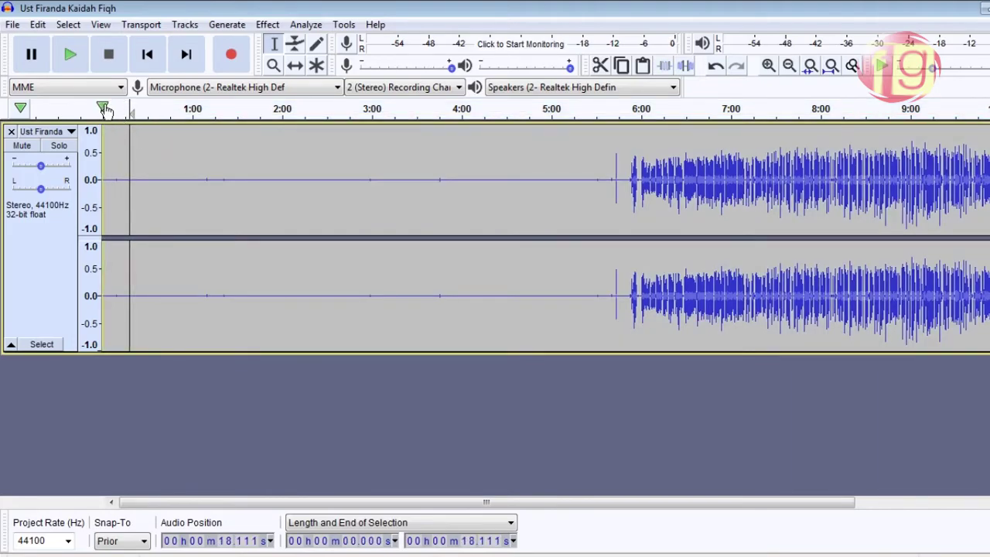
pyautogui.click(71, 61)
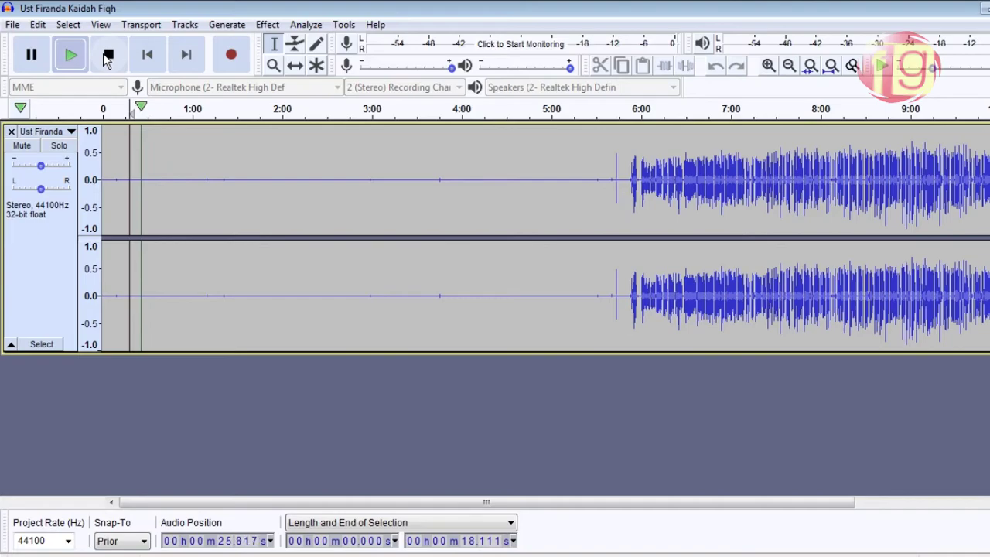
pyautogui.click(108, 56)
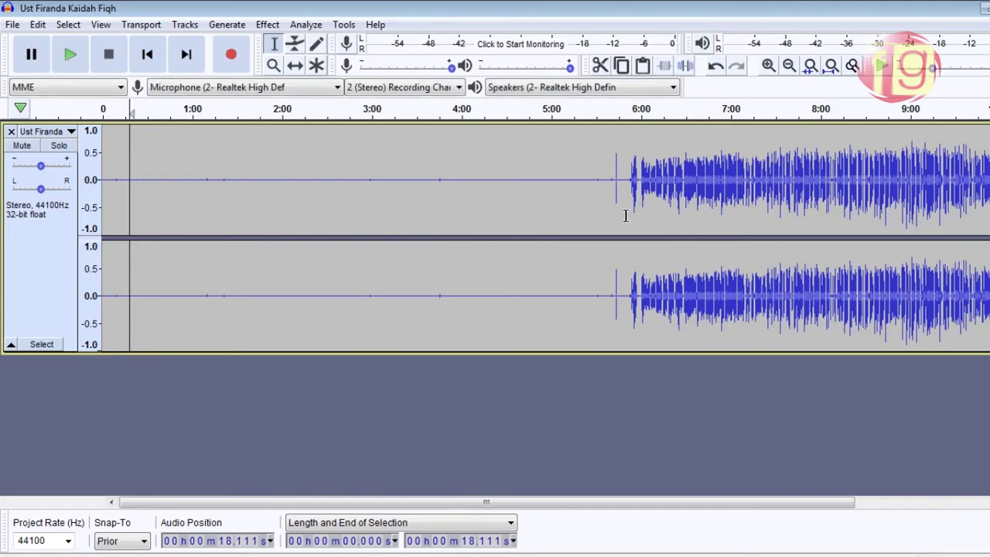
pyautogui.click(631, 183)
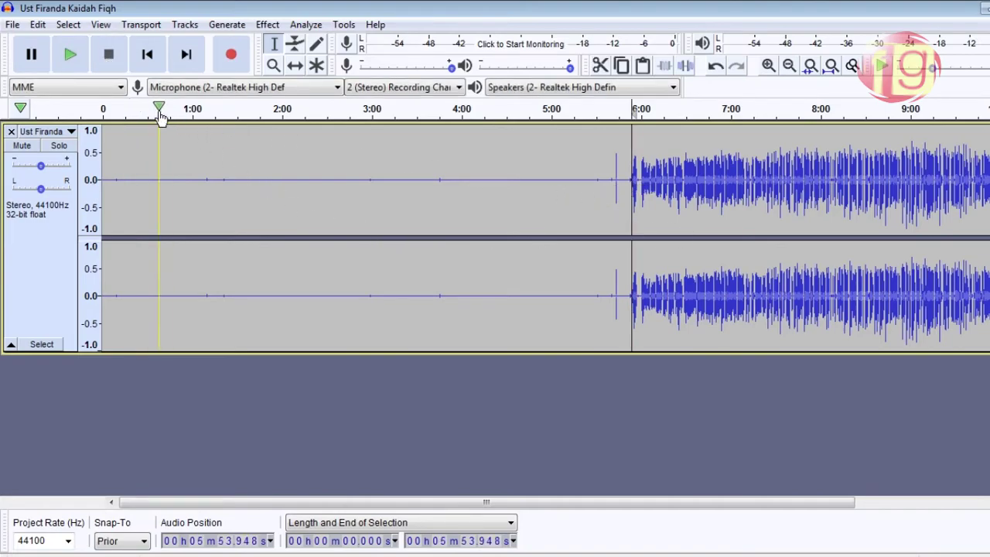
pyautogui.click(72, 54)
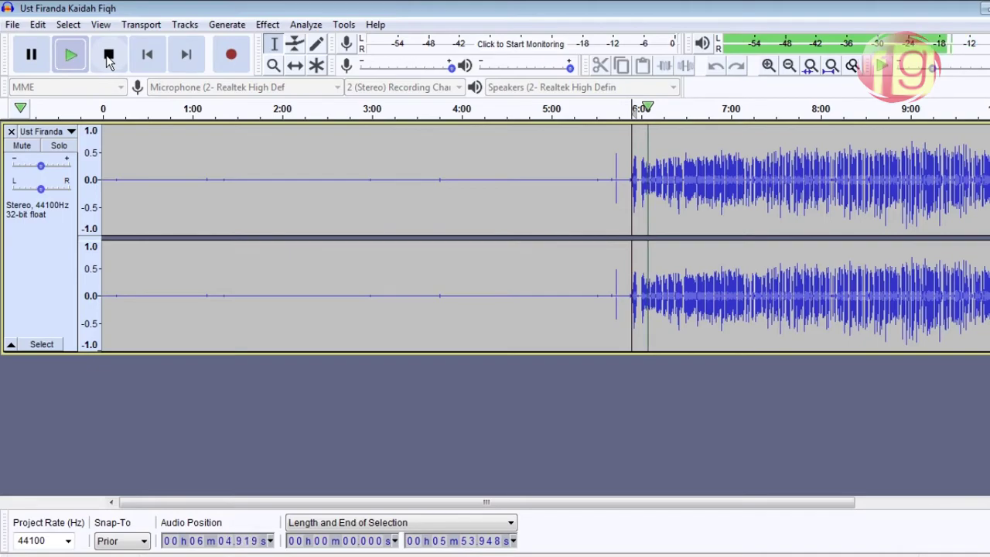
pyautogui.click(109, 56)
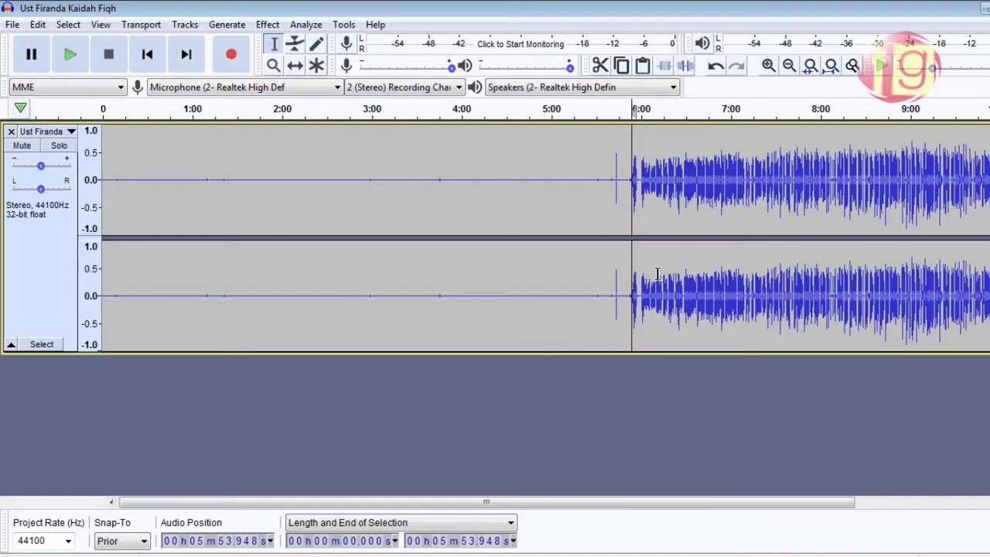
# - Delete the silent opening of the track up to about 5 min 53.8 s, and play a few seconds from the new start
pyautogui.click(443, 201)
pyautogui.click(216, 191)
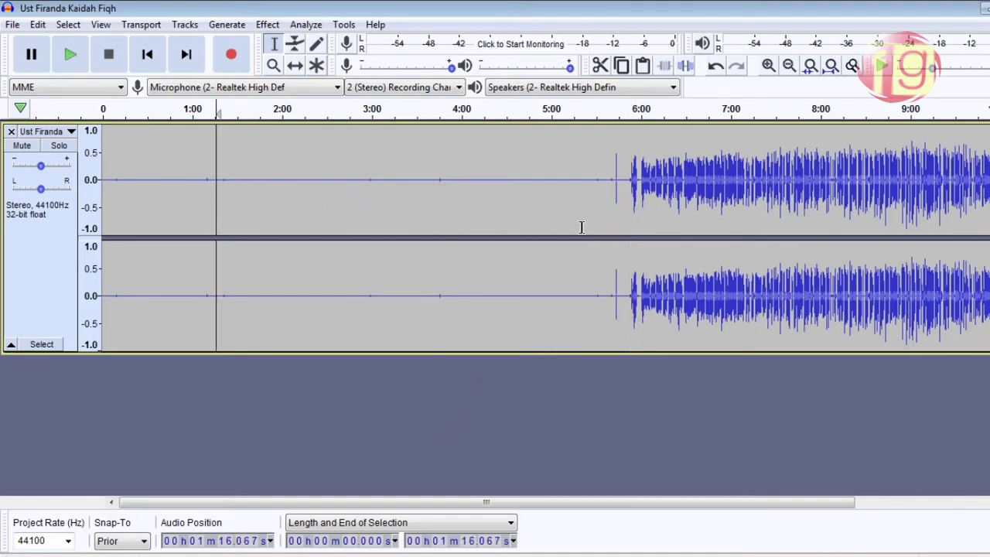
pyautogui.scroll(3, 526, 225)
pyautogui.scroll(-2, 510, 229)
pyautogui.scroll(-1, 510, 230)
pyautogui.scroll(1, 510, 230)
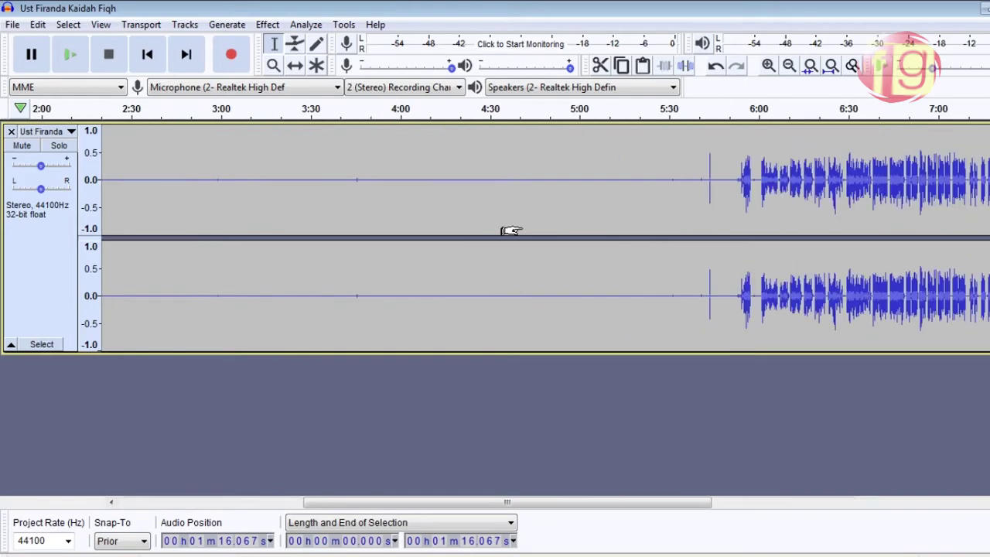
pyautogui.scroll(-2, 510, 230)
pyautogui.moveTo(626, 205); pyautogui.dragTo(22, 221)
pyautogui.scroll(-2, 595, 406)
pyautogui.scroll(4, 379, 333)
pyautogui.scroll(1, 284, 300)
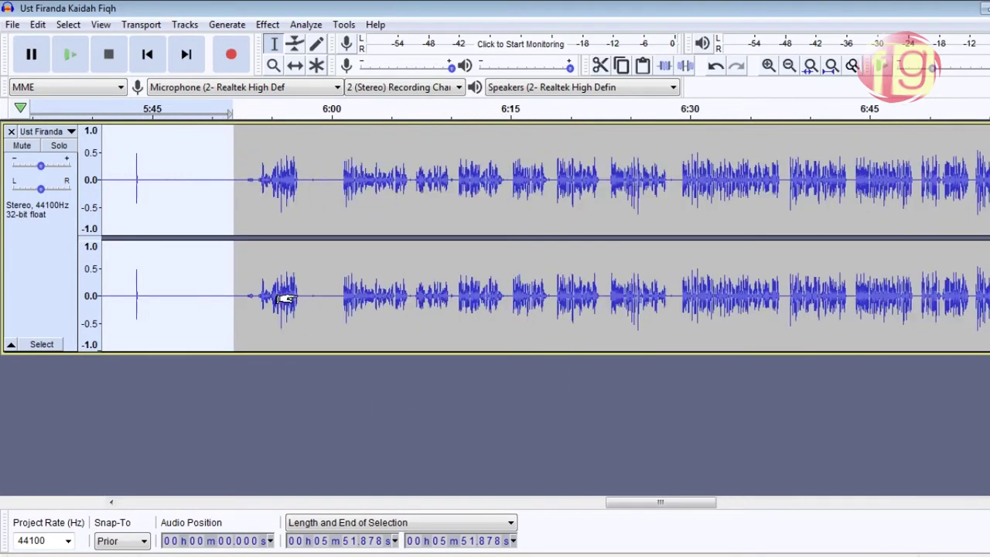
pyautogui.scroll(1, 285, 300)
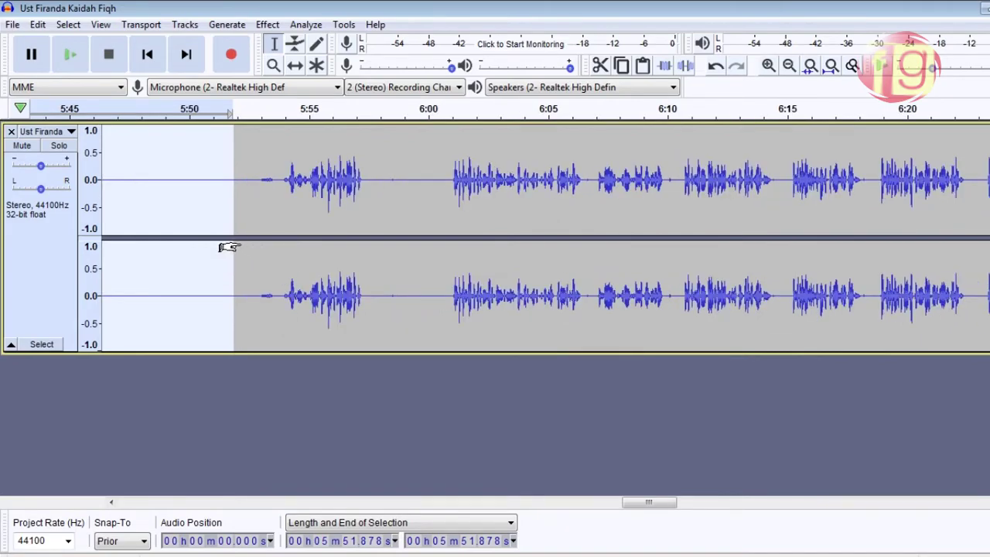
pyautogui.moveTo(224, 246); pyautogui.dragTo(266, 247)
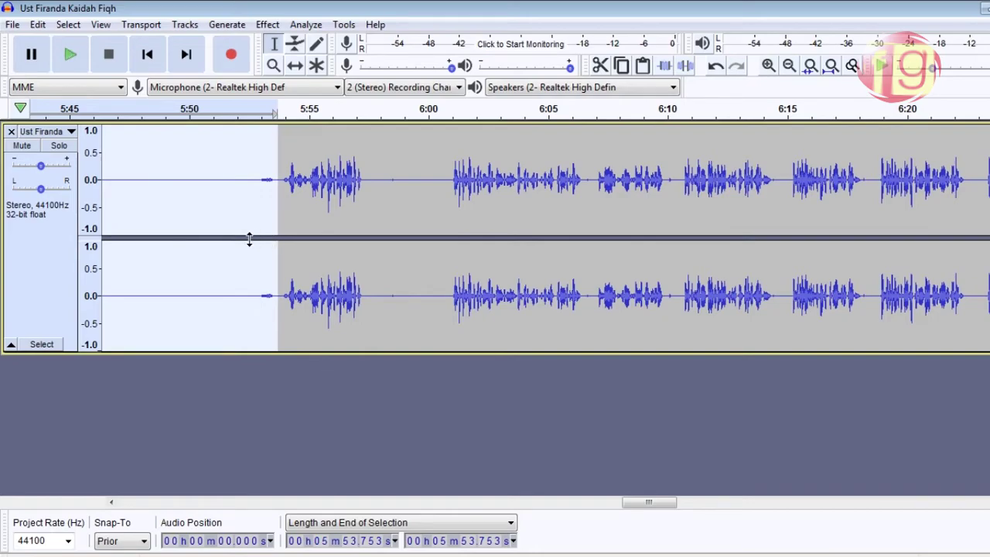
pyautogui.press('Delete')
pyautogui.press('space')
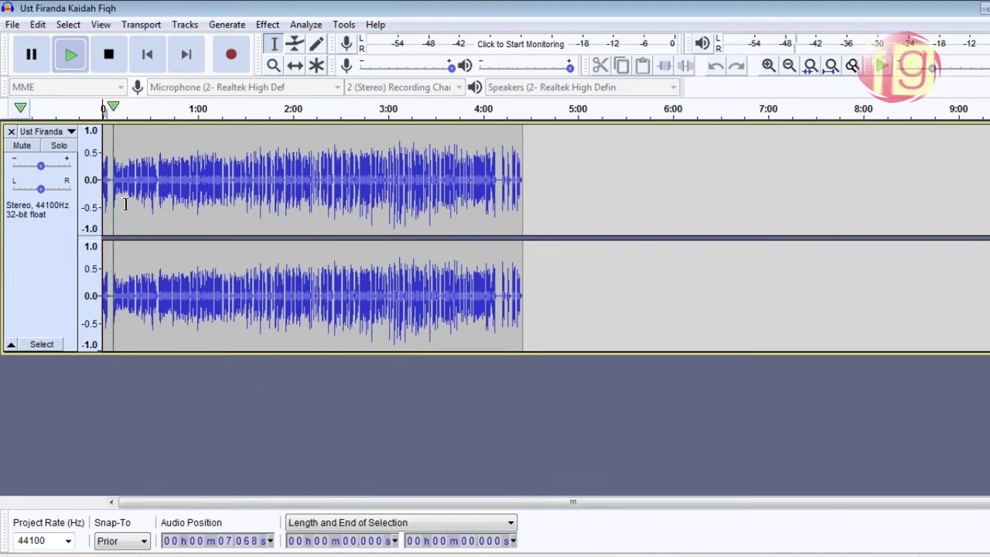
pyautogui.click(109, 55)
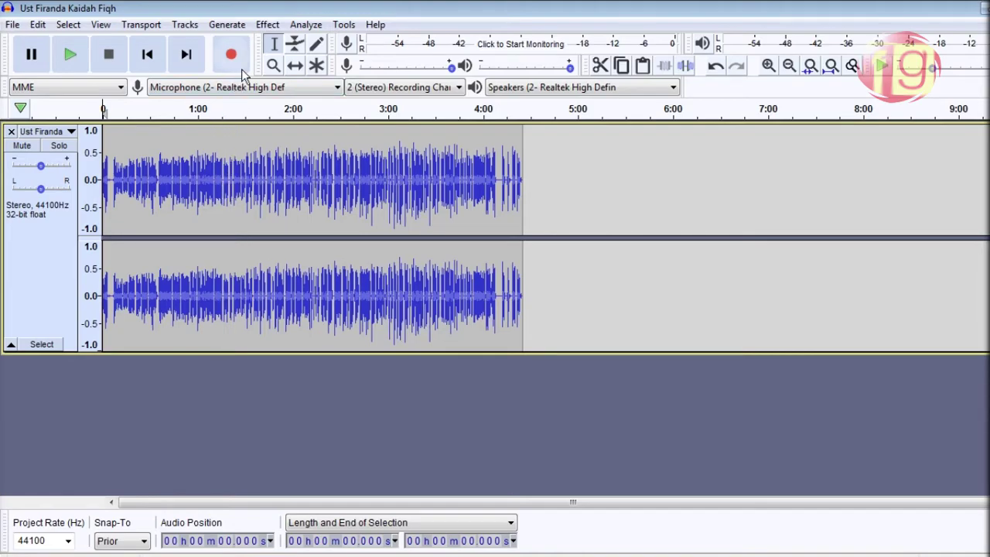
# - Select the whole trimmed track and apply the Normalize effect with its current settings
pyautogui.click(237, 190)
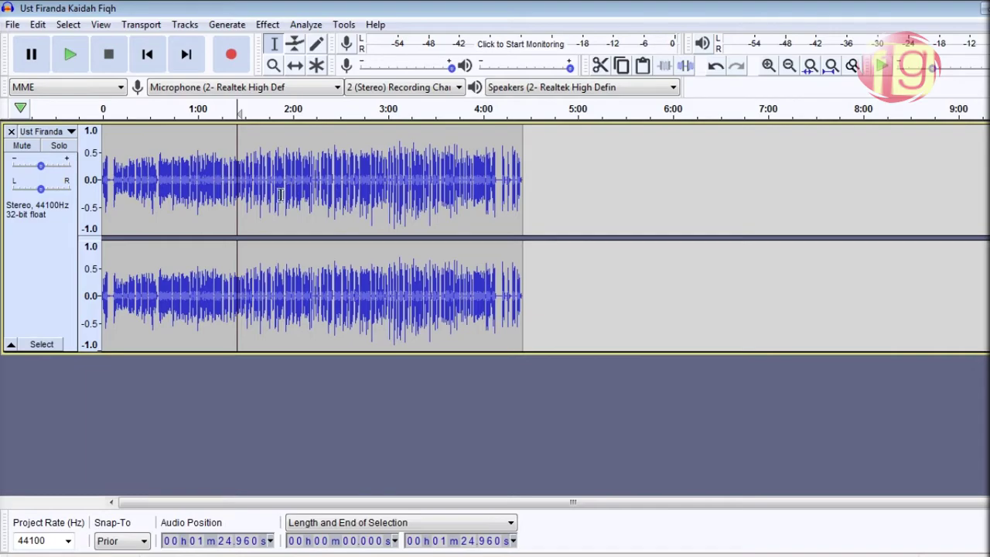
pyautogui.click(214, 200)
pyautogui.hotkey('ctrl', 'a')
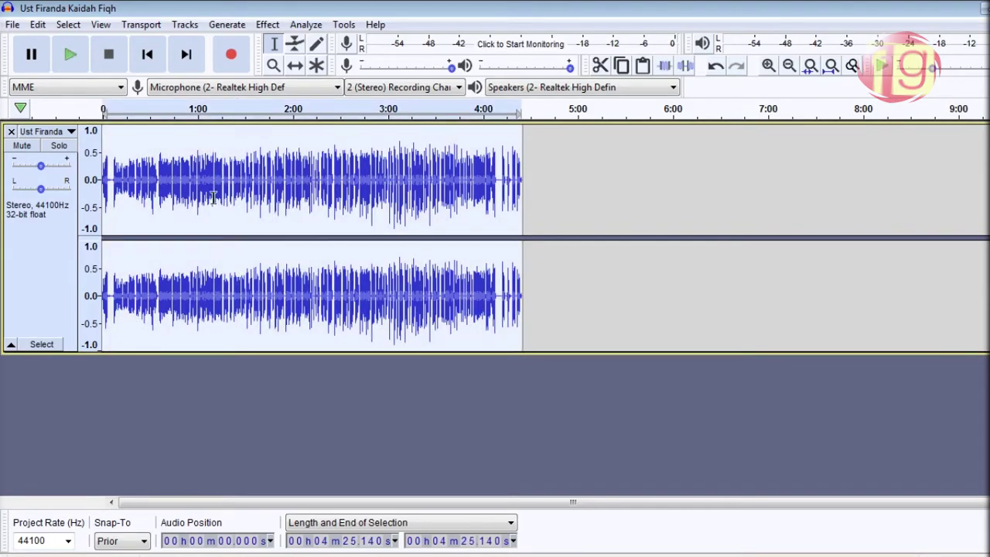
pyautogui.click(265, 26)
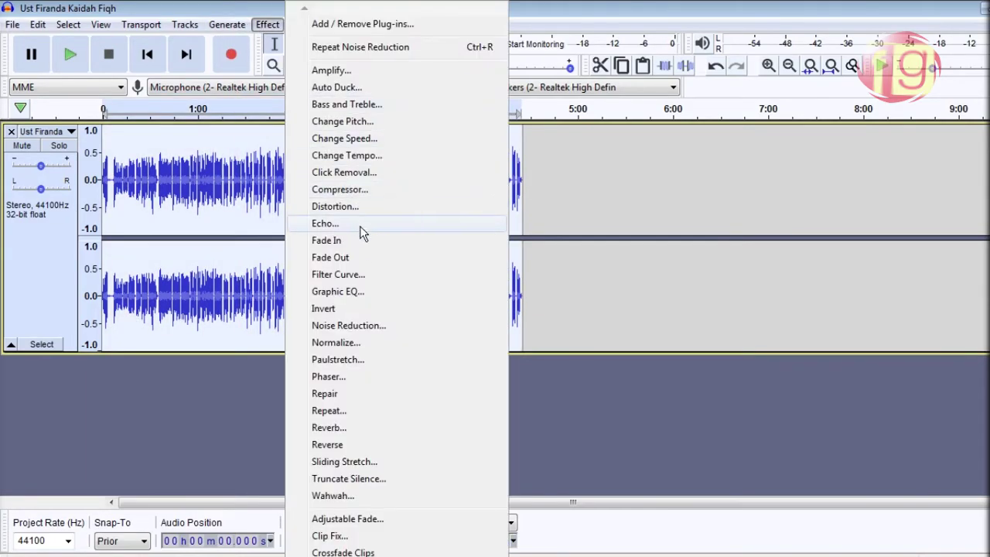
pyautogui.click(386, 346)
pyautogui.click(564, 332)
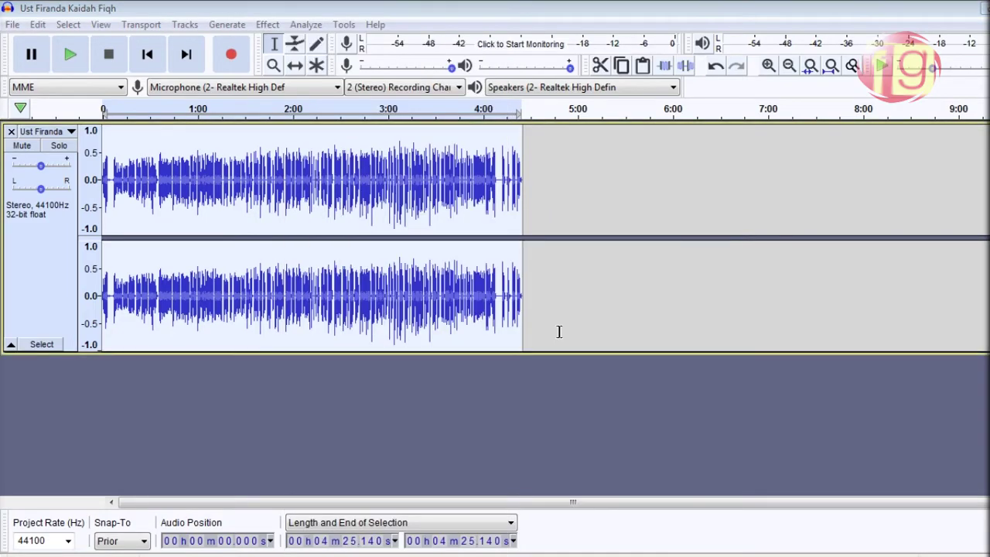
# - Load the Bass Boost factory preset in the Graphic EQ effect and preview it on the track
pyautogui.click(266, 25)
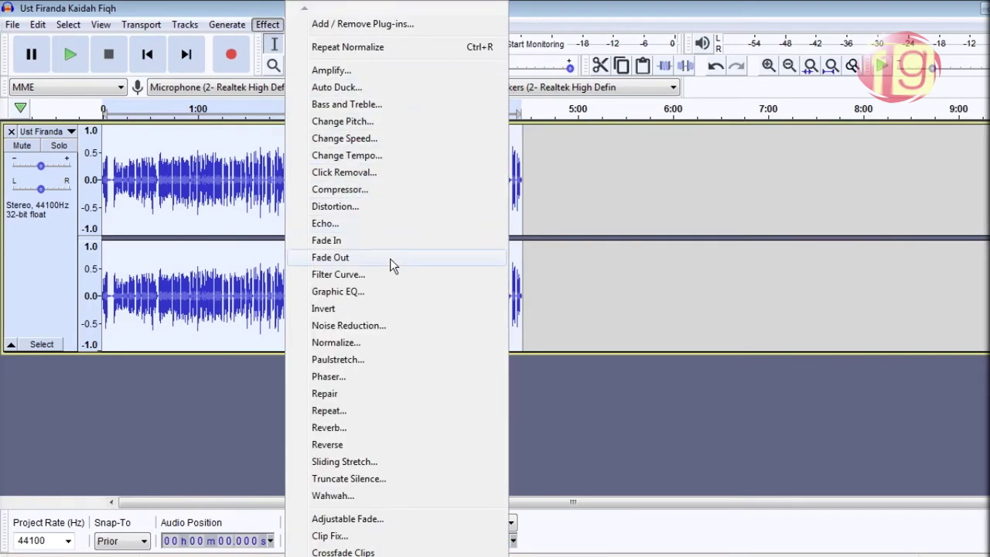
pyautogui.click(397, 292)
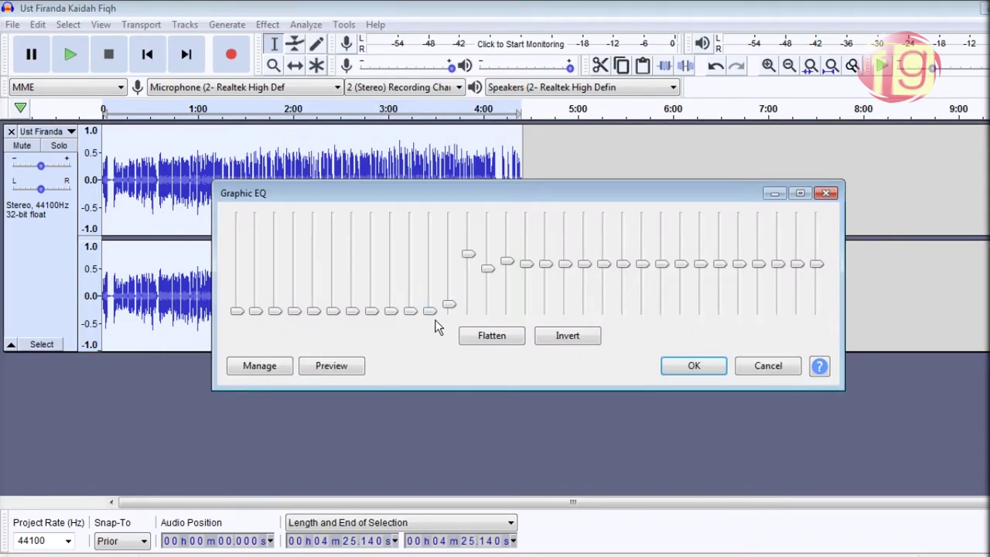
pyautogui.click(263, 365)
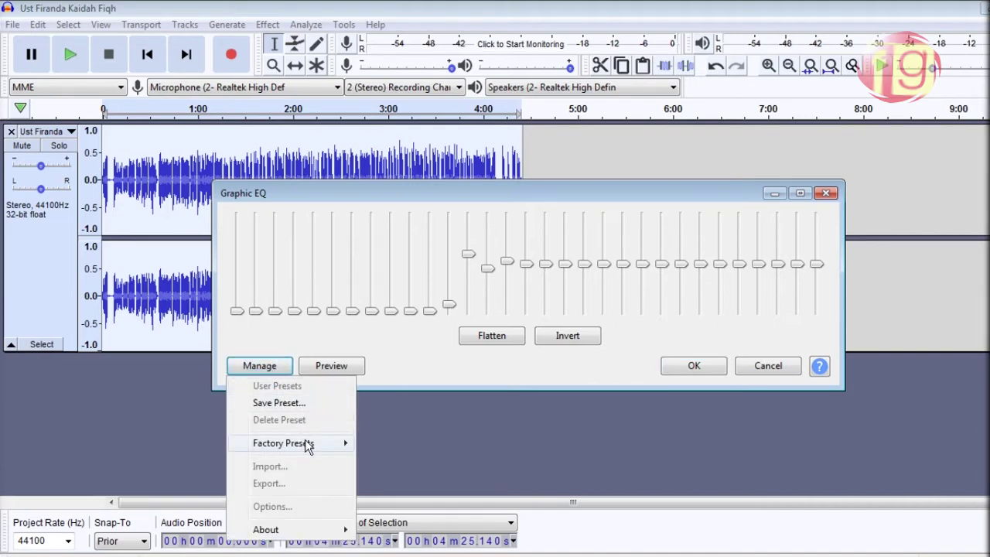
pyautogui.moveTo(310, 442)
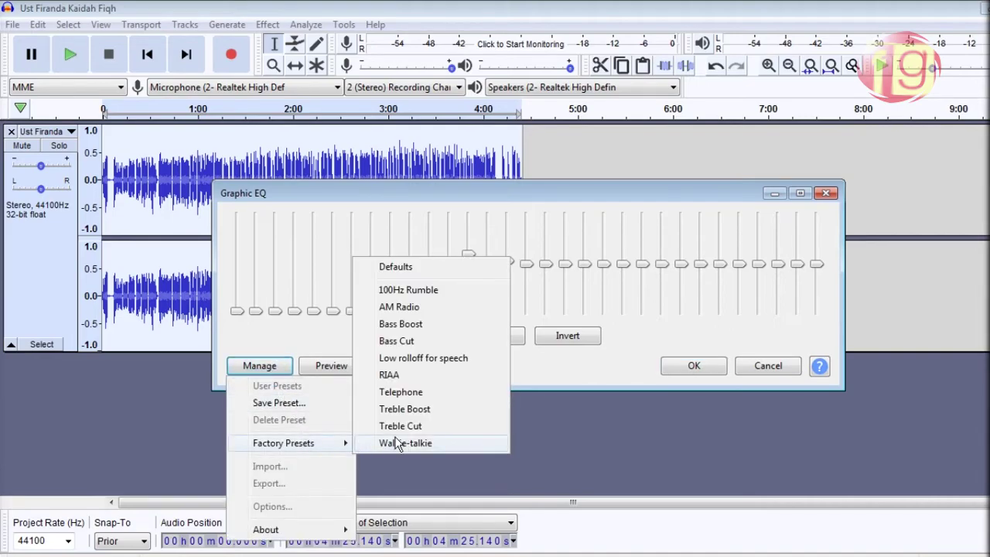
pyautogui.click(423, 325)
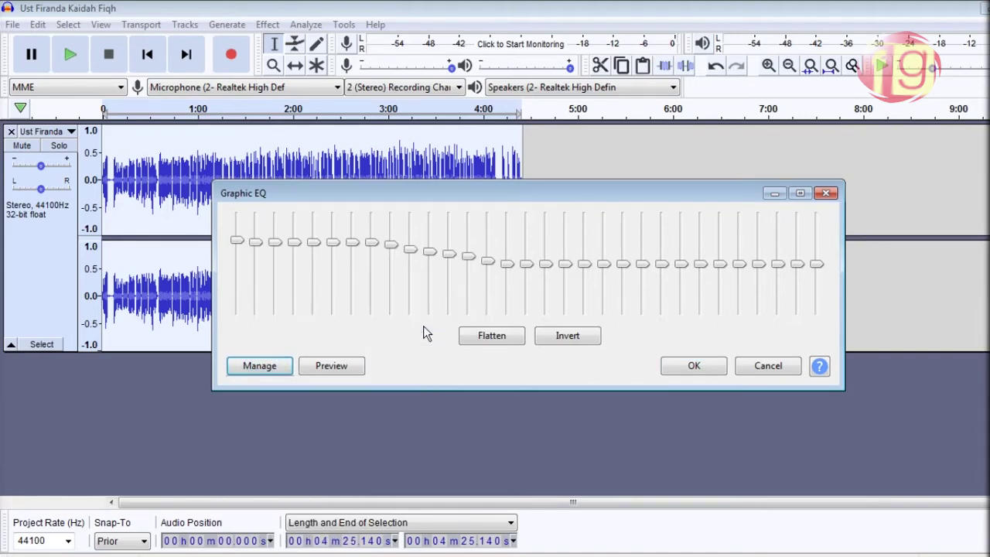
pyautogui.click(333, 365)
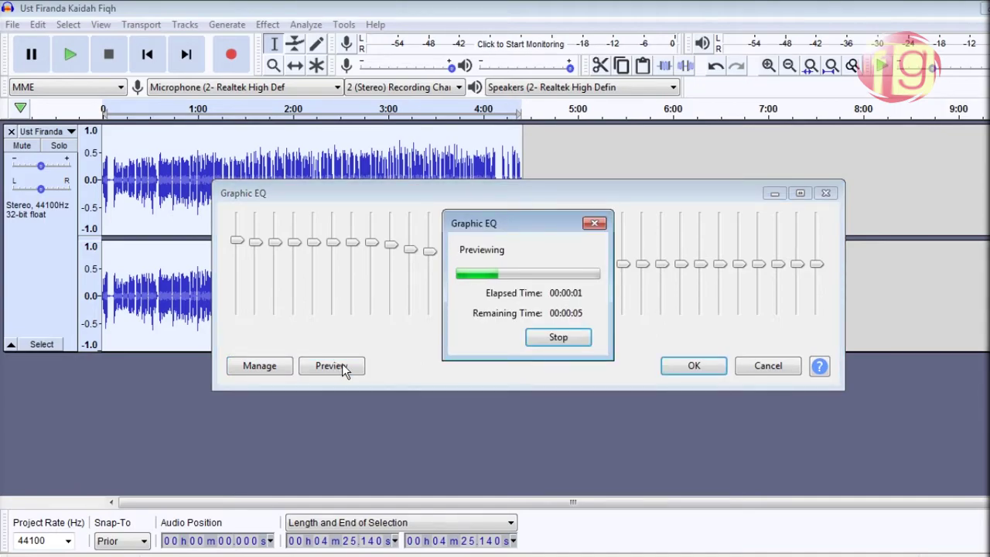
pyautogui.click(543, 338)
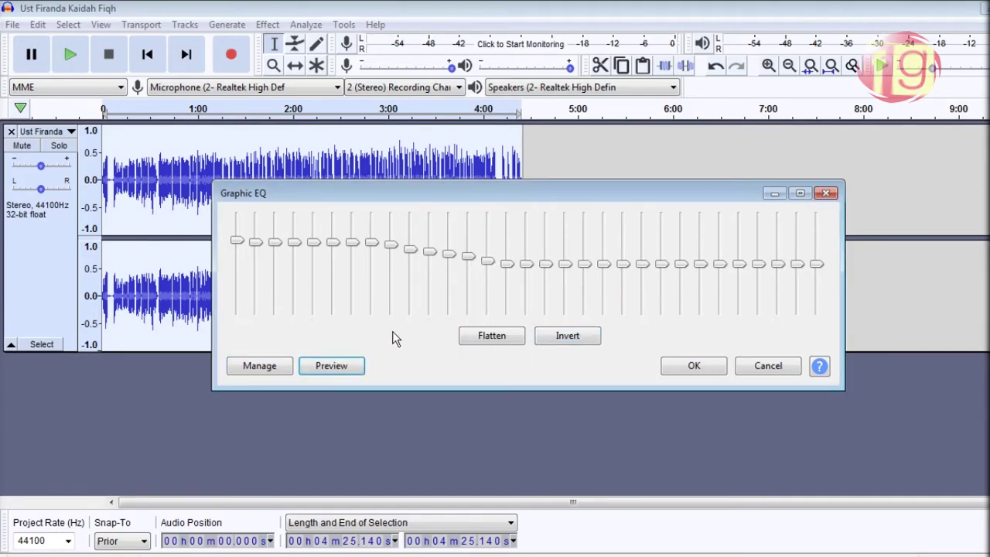
# - Load the Bass Cut factory preset in the Graphic EQ effect and preview it on the track
pyautogui.click(272, 368)
pyautogui.moveTo(333, 442)
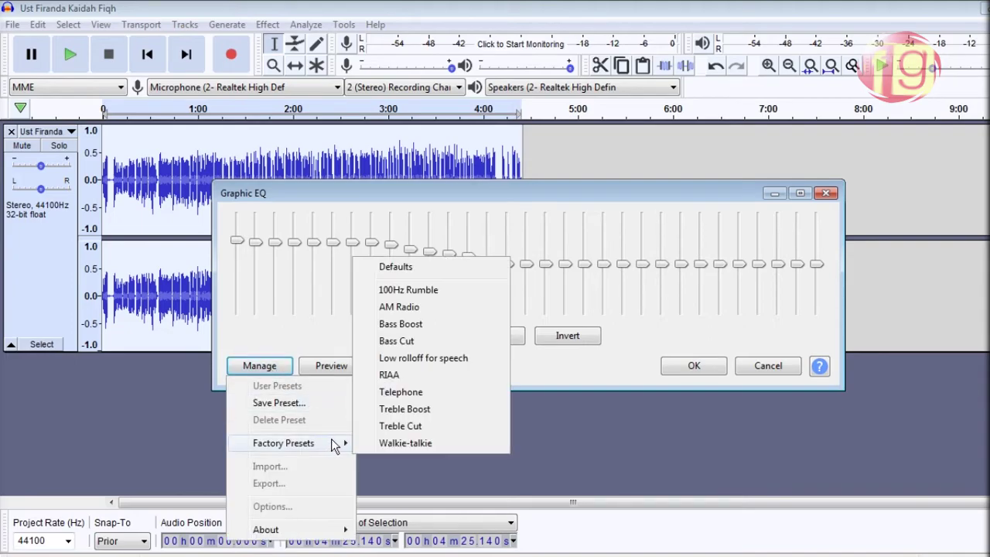
pyautogui.click(424, 342)
pyautogui.click(346, 363)
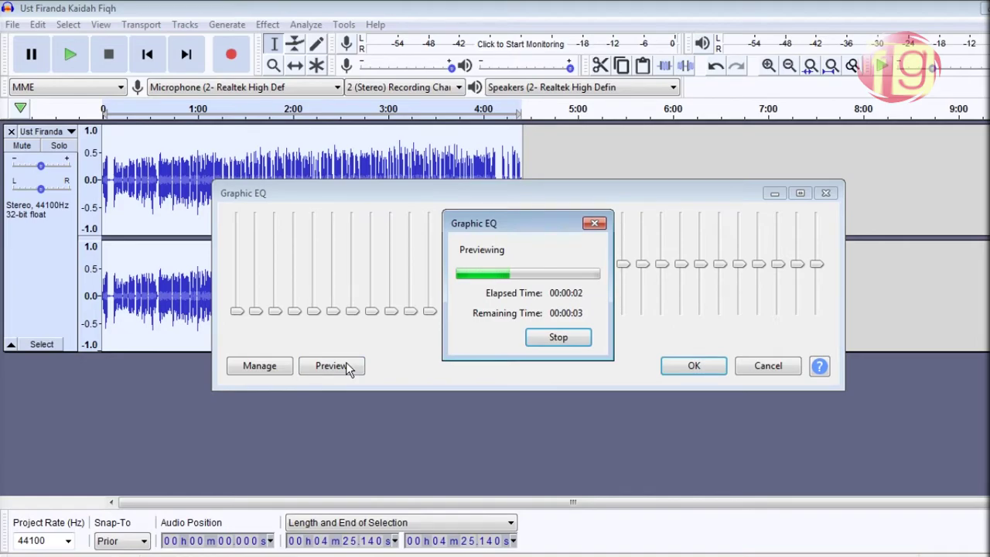
pyautogui.click(563, 335)
# - Raise the lowest Graphic EQ bands into a falling curve, preview it, lower the first band slightly, and apply the equalization
pyautogui.moveTo(237, 311); pyautogui.dragTo(237, 270)
pyautogui.moveTo(257, 300); pyautogui.dragTo(352, 307)
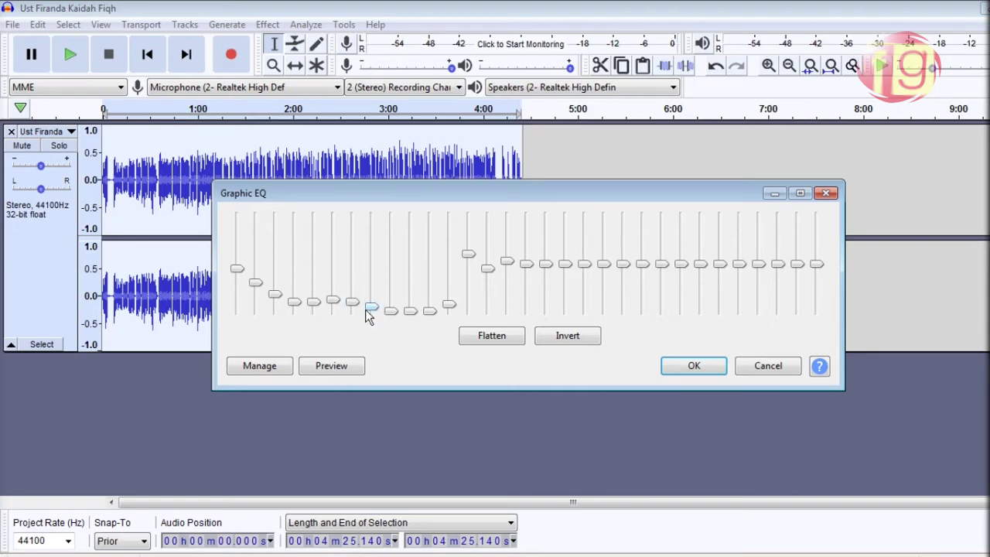
pyautogui.click(338, 368)
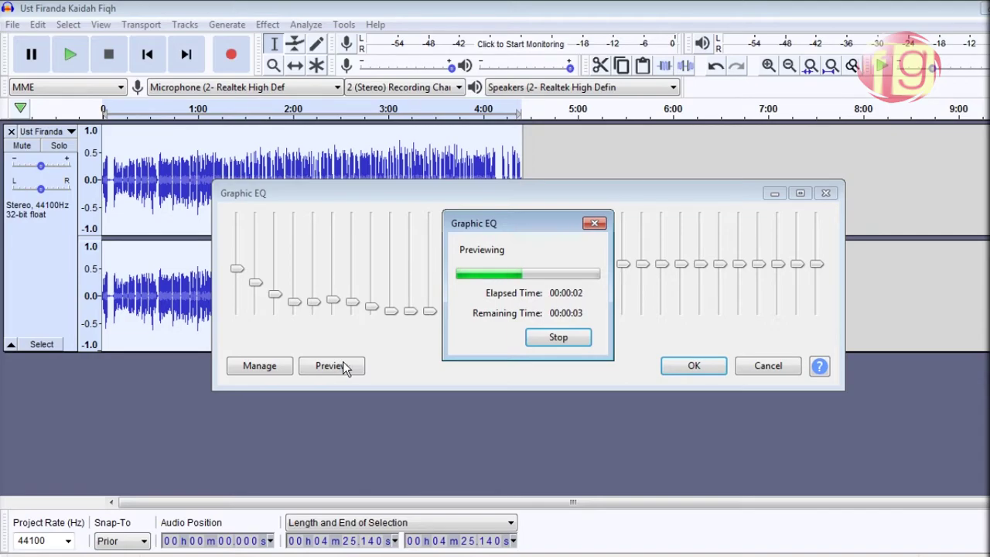
pyautogui.click(551, 339)
pyautogui.moveTo(239, 270); pyautogui.dragTo(238, 277)
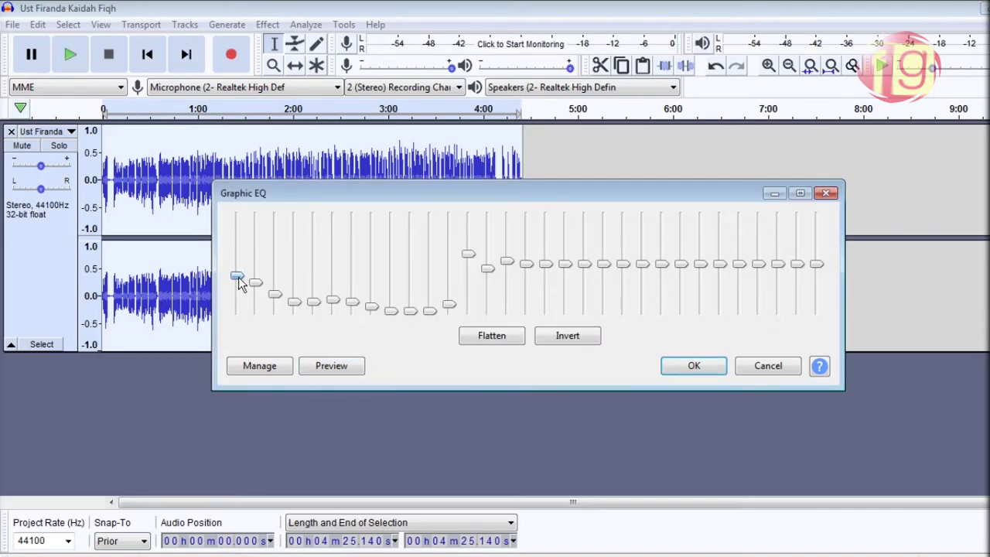
pyautogui.click(684, 368)
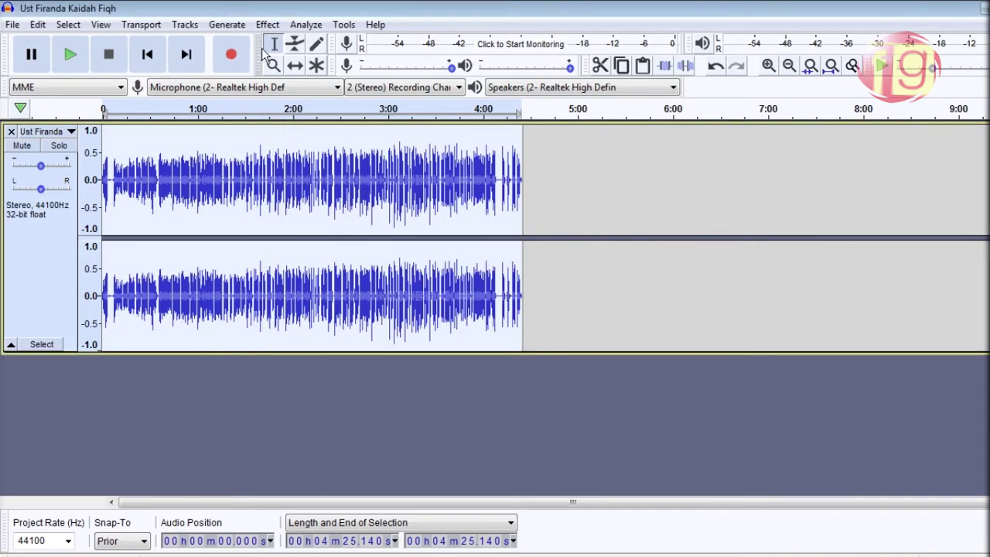
# - Open the Compressor effect for the selected track, load its Defaults factory preset, and preview the result
pyautogui.click(267, 24)
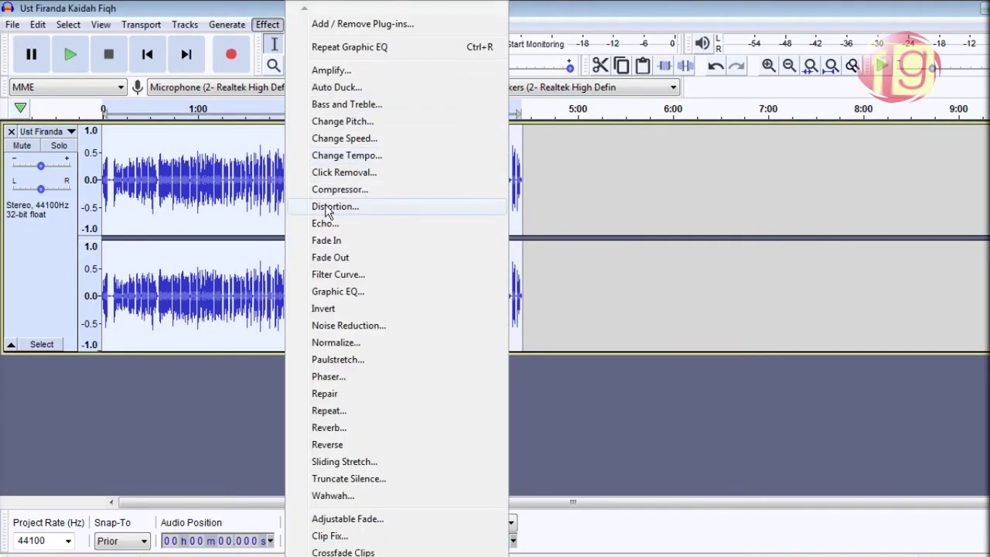
pyautogui.click(353, 193)
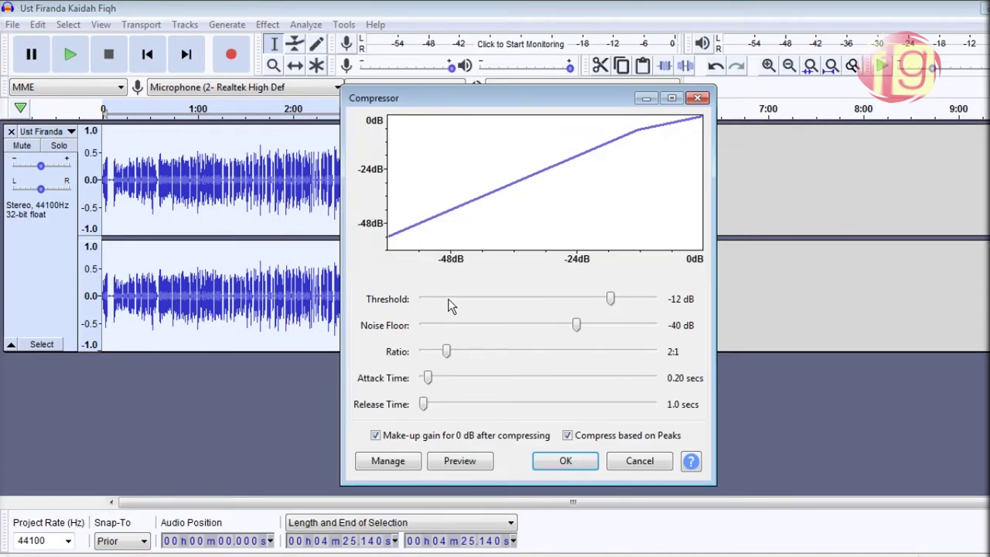
pyautogui.click(401, 461)
pyautogui.moveTo(446, 377)
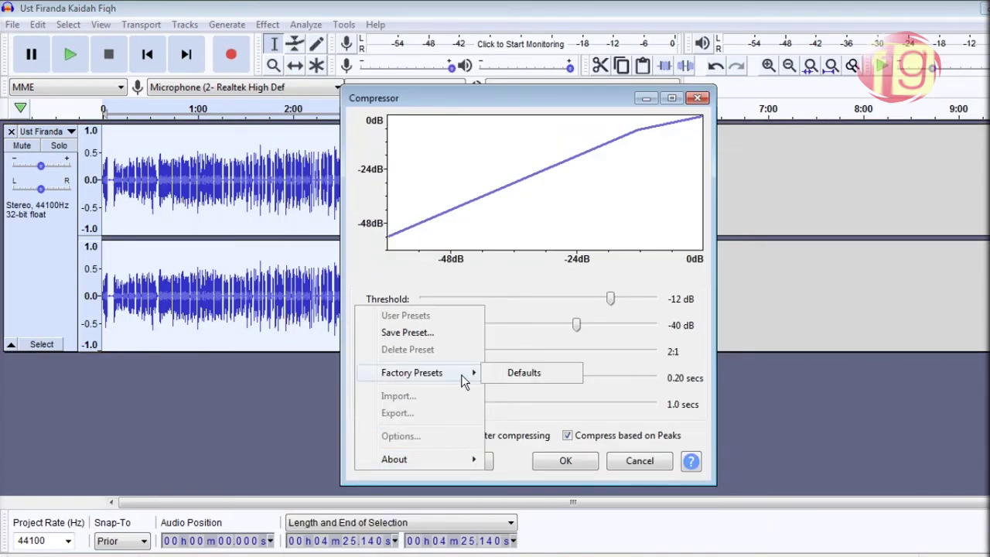
pyautogui.click(515, 373)
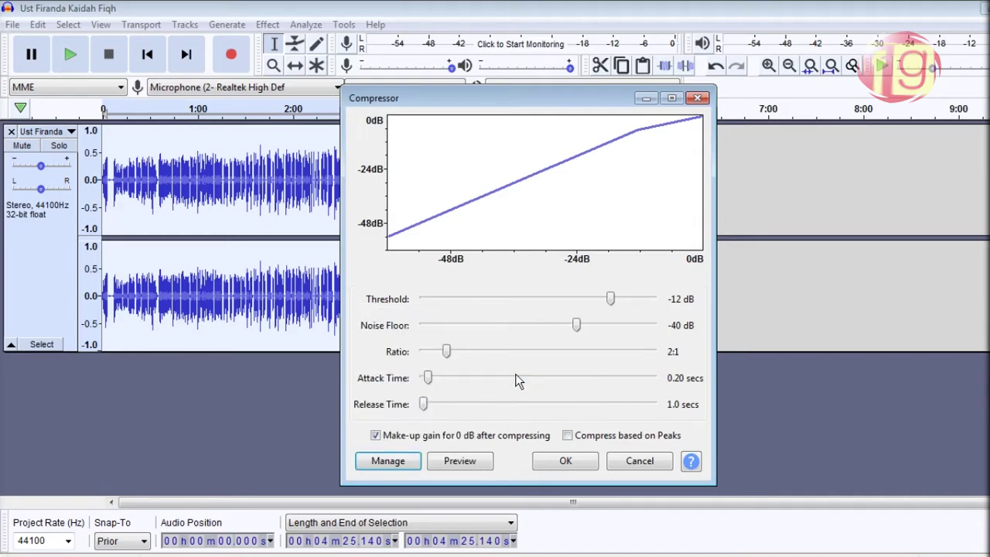
pyautogui.click(473, 460)
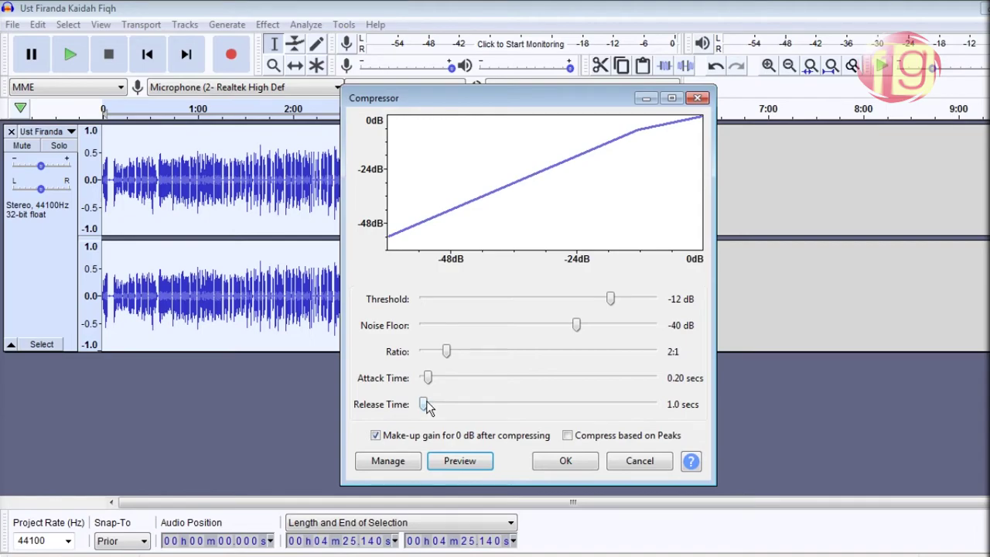
# - Set the Compressor's release time to 2.5 secs, preview and apply it, and play the opening seconds of the track
pyautogui.moveTo(433, 403); pyautogui.dragTo(438, 408)
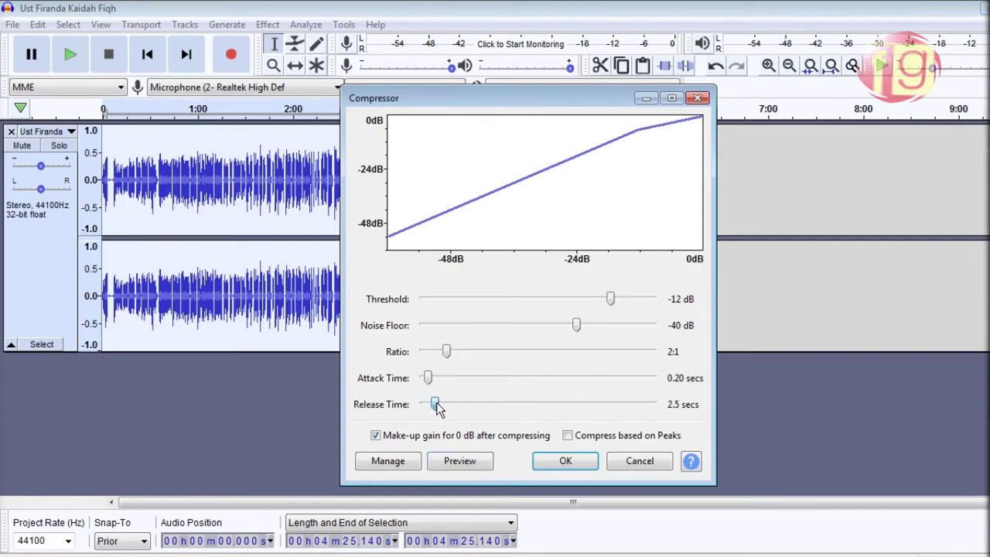
pyautogui.click(471, 460)
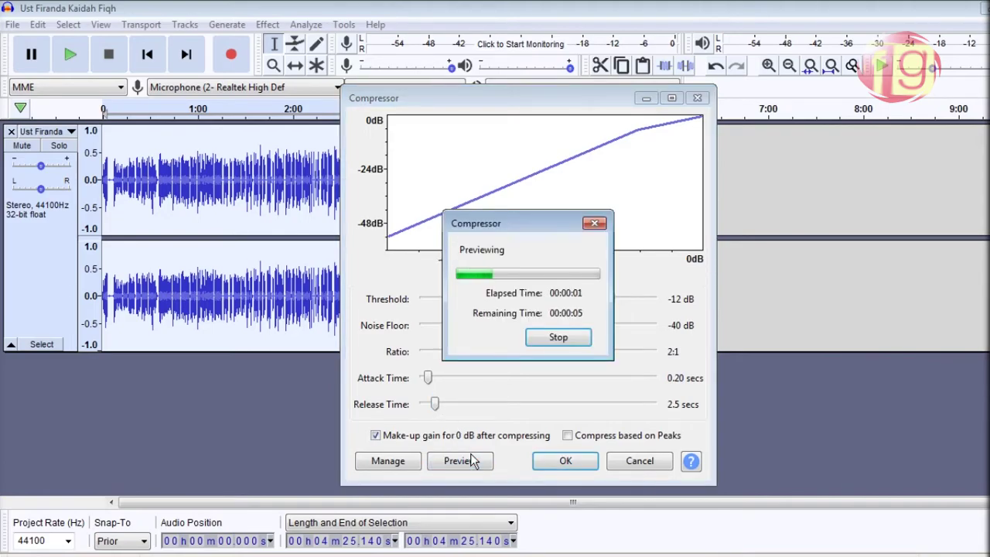
pyautogui.click(559, 340)
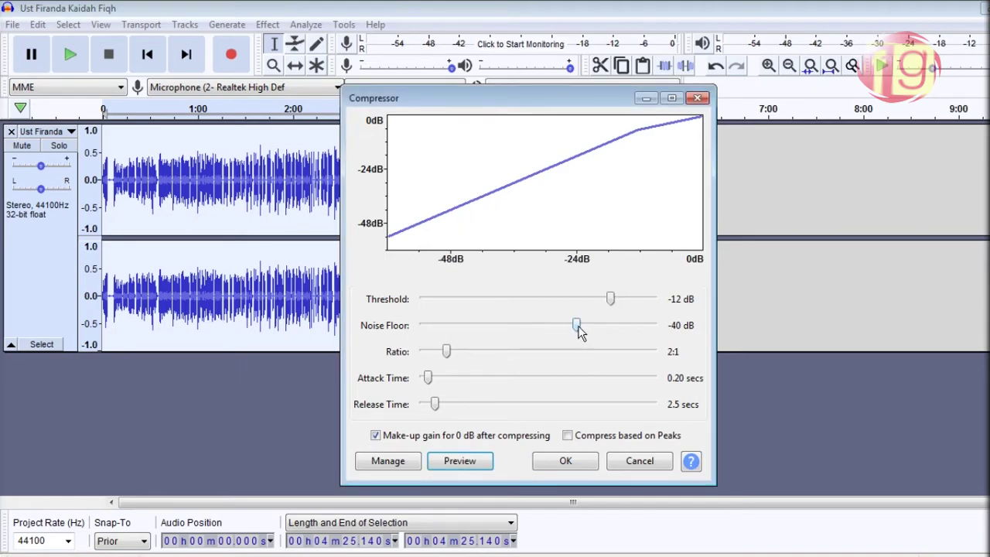
pyautogui.click(566, 460)
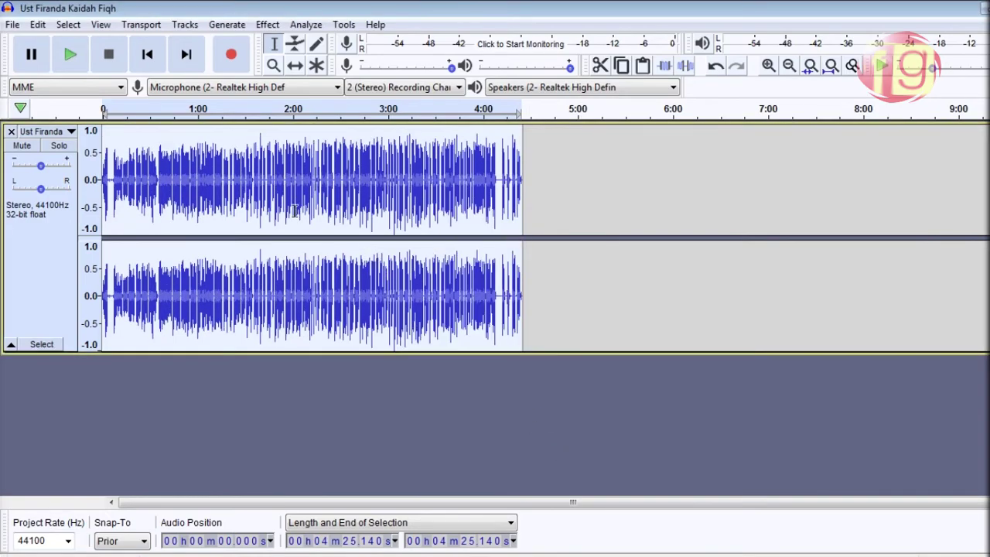
pyautogui.click(77, 55)
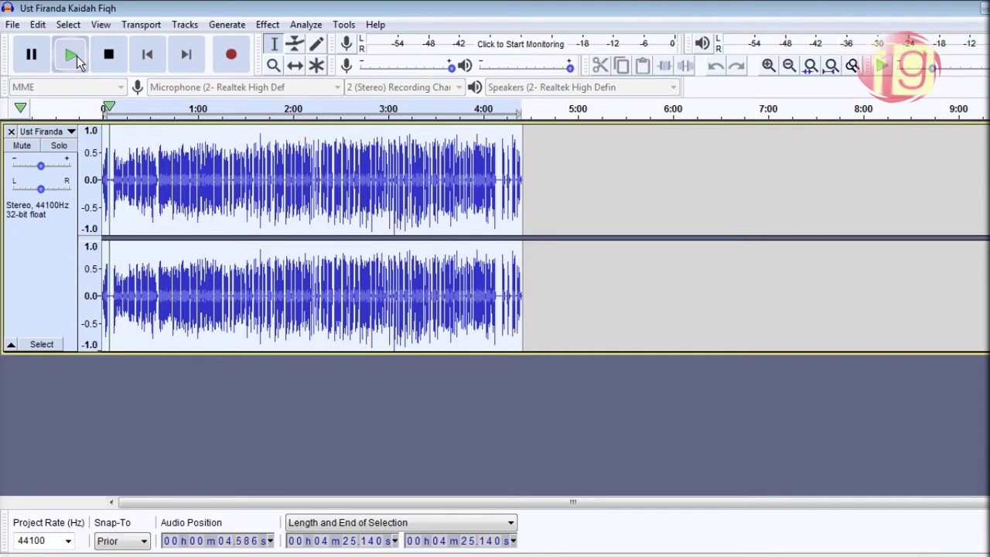
pyautogui.click(116, 58)
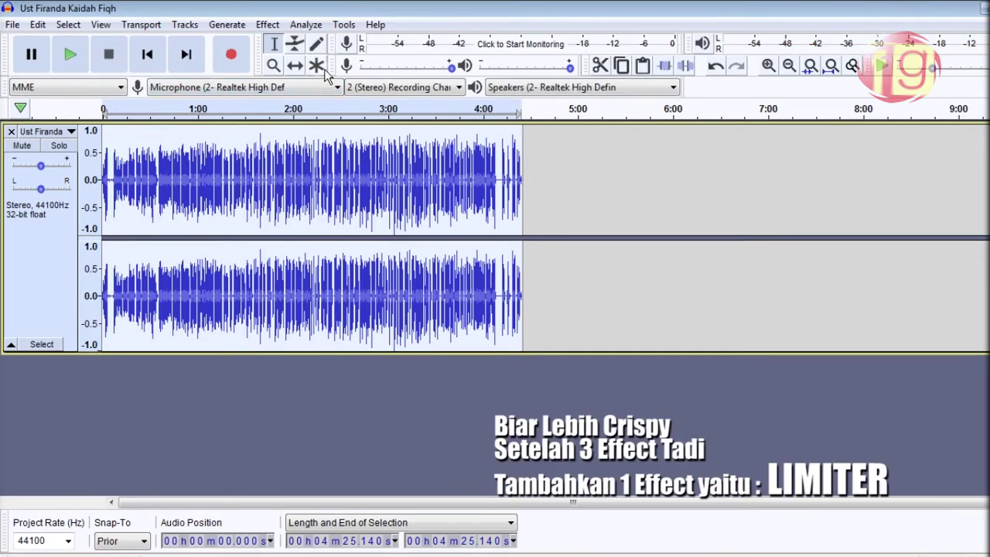
# - Open the Limiter effect for the selected track, keep the Soft Limit type, and load its factory preset
pyautogui.click(268, 24)
pyautogui.scroll(-5, 336, 506)
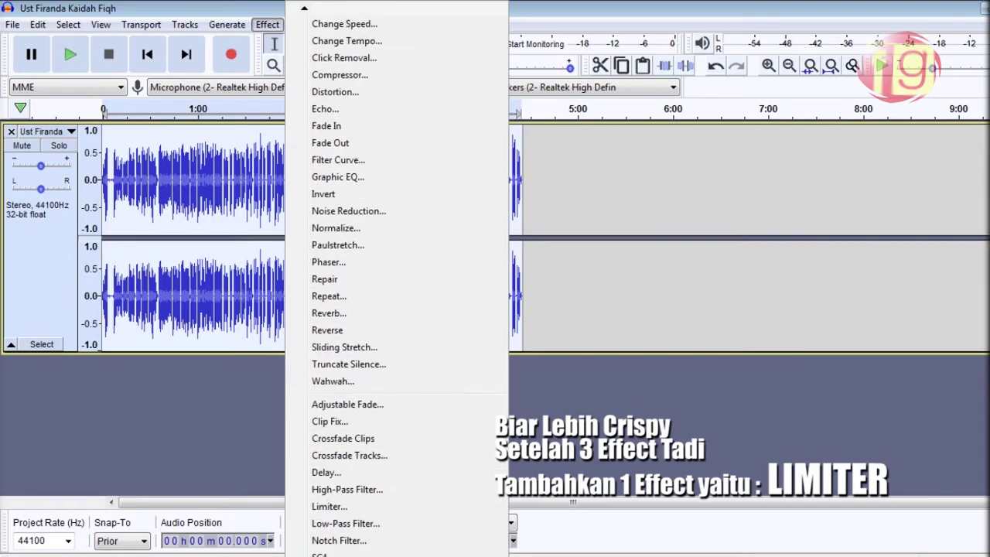
pyautogui.scroll(-3, 352, 518)
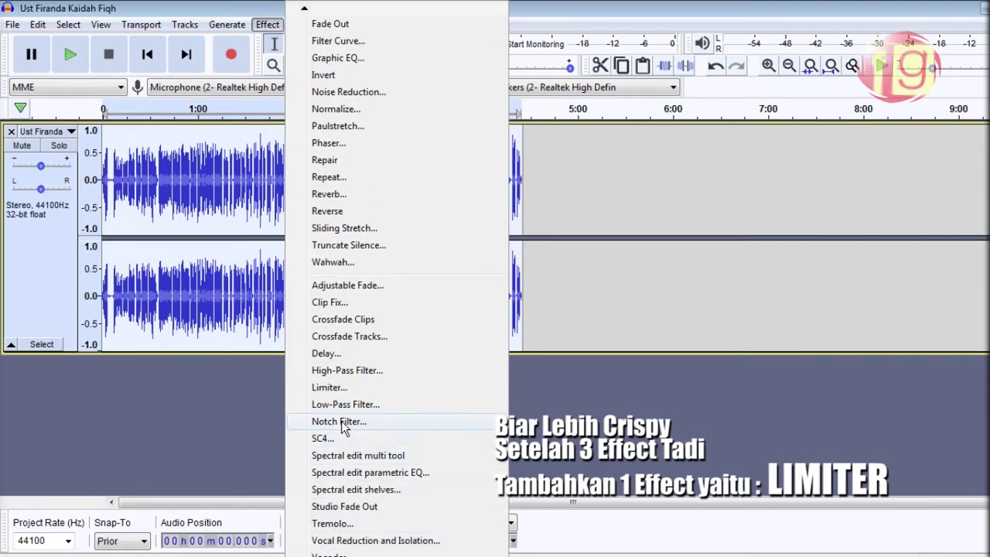
pyautogui.click(346, 385)
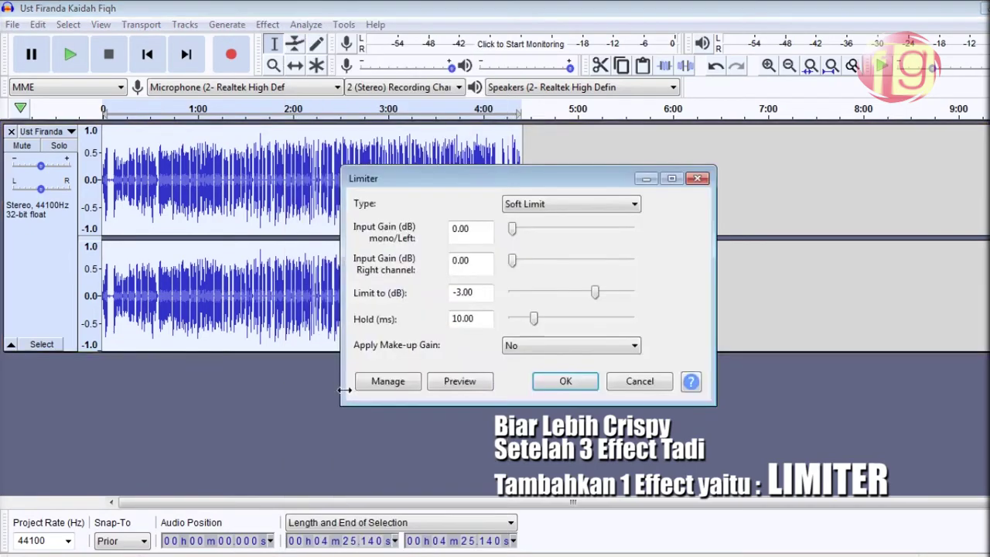
pyautogui.click(557, 206)
pyautogui.click(557, 205)
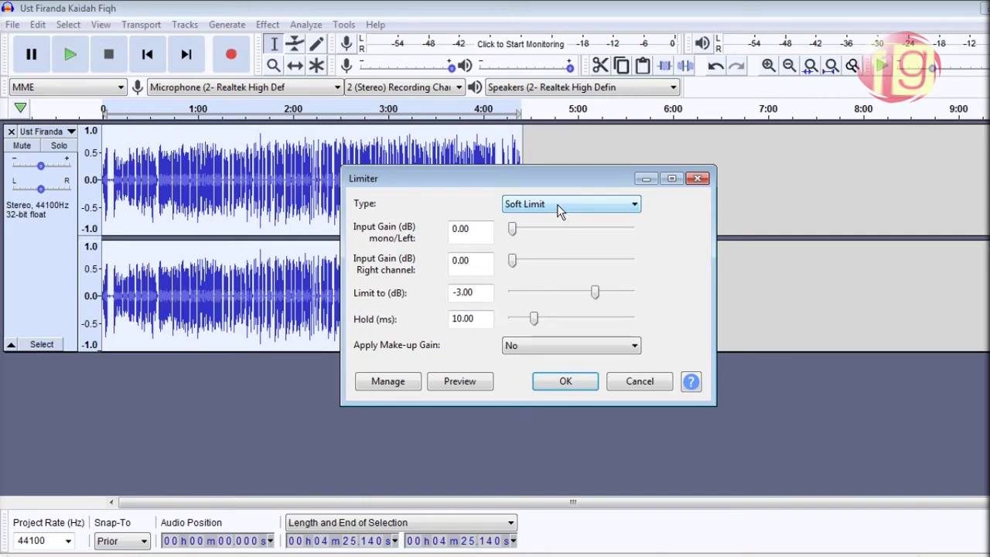
pyautogui.click(389, 379)
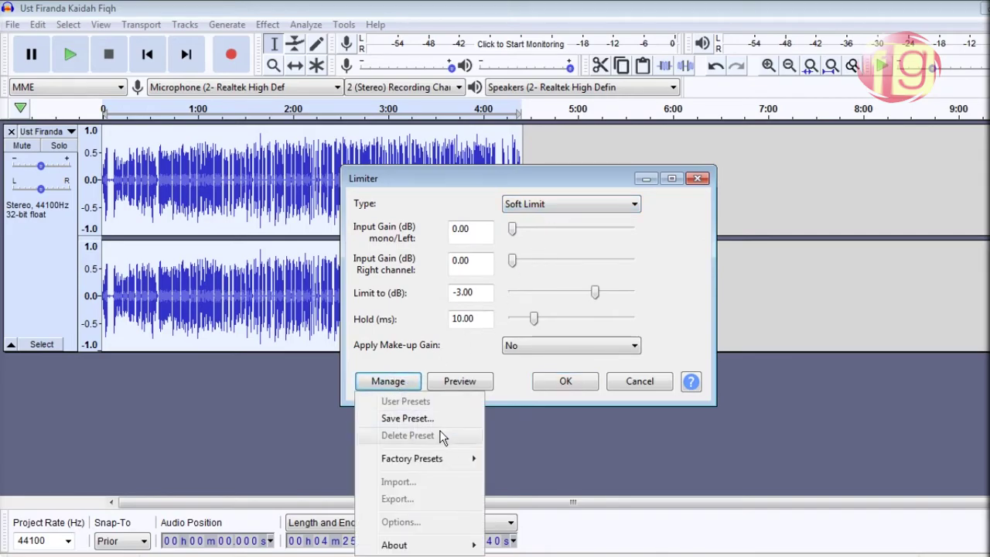
pyautogui.moveTo(464, 459)
pyautogui.click(503, 457)
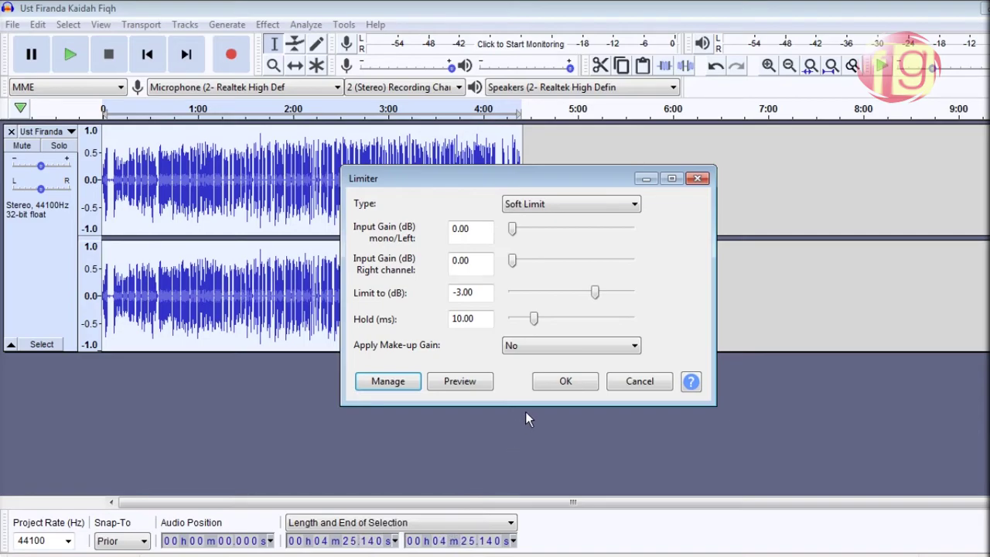
# - Keep make-up gain at No in the Limiter, preview the effect, and apply it to the track
pyautogui.click(545, 344)
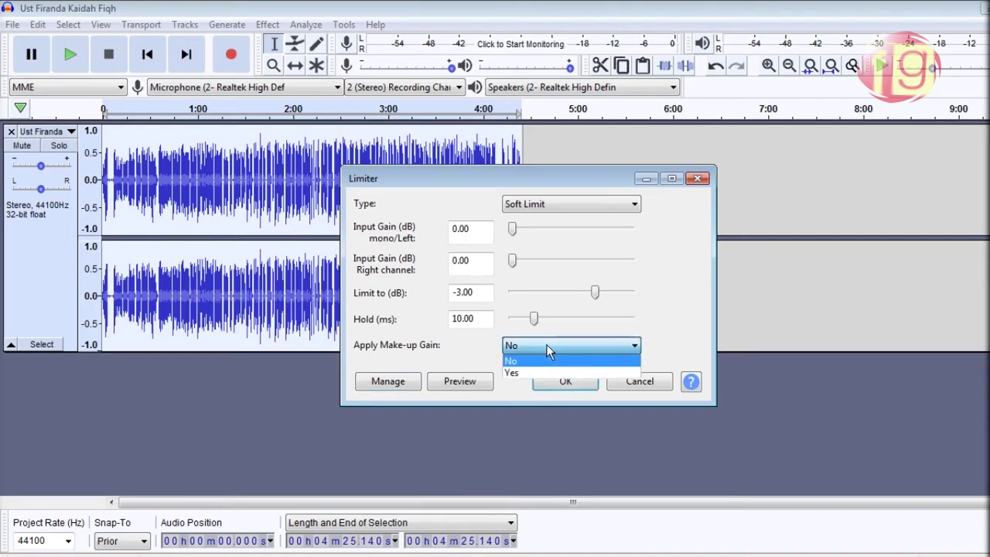
pyautogui.click(545, 345)
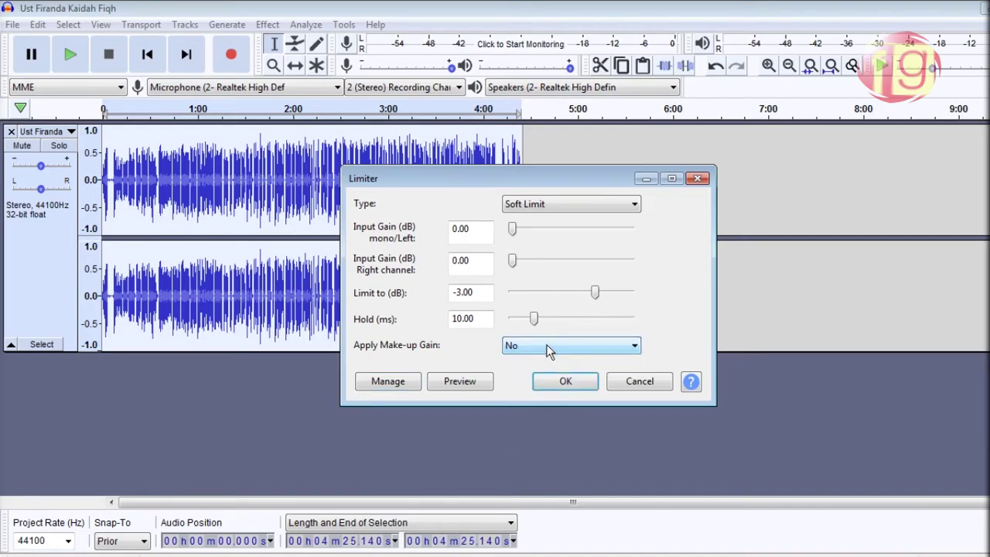
pyautogui.click(480, 386)
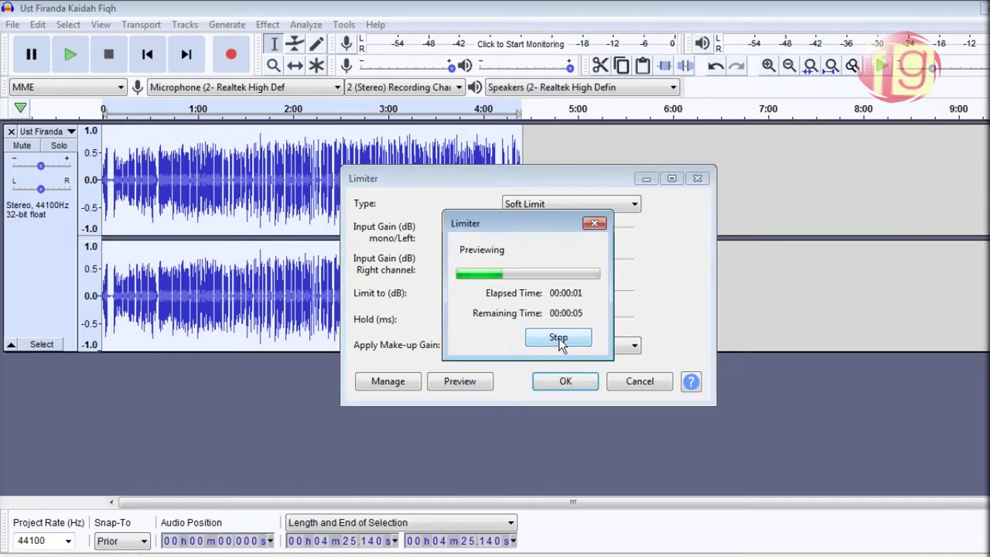
pyautogui.click(558, 341)
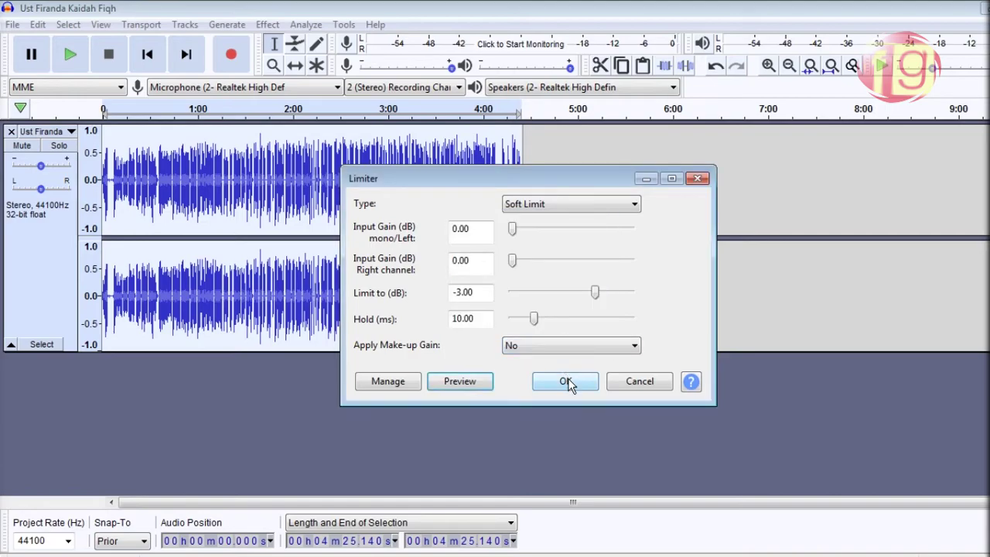
pyautogui.click(565, 380)
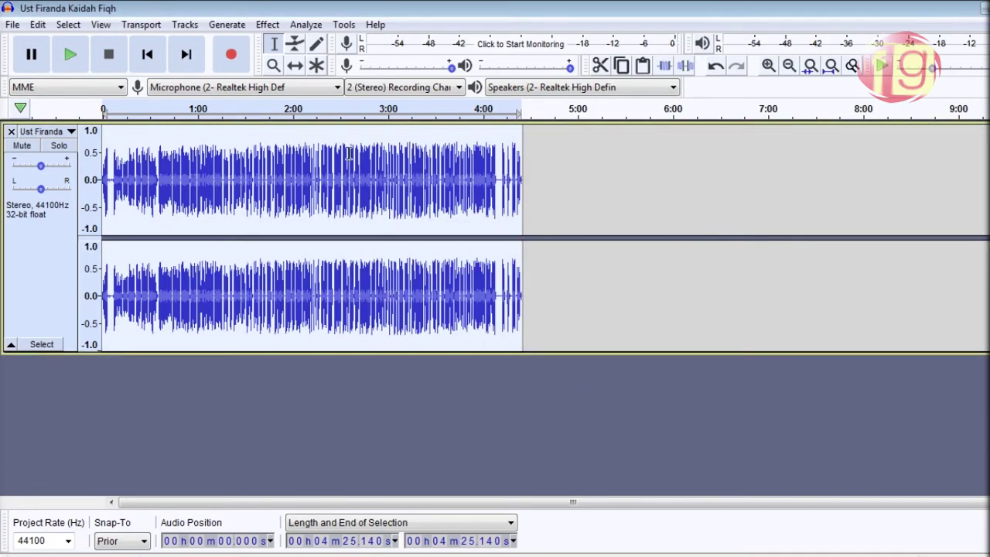
# - Lower the whole track's volume with the Envelope tool at about 2:05 to roughly 0.7, and play the first seconds
pyautogui.click(293, 44)
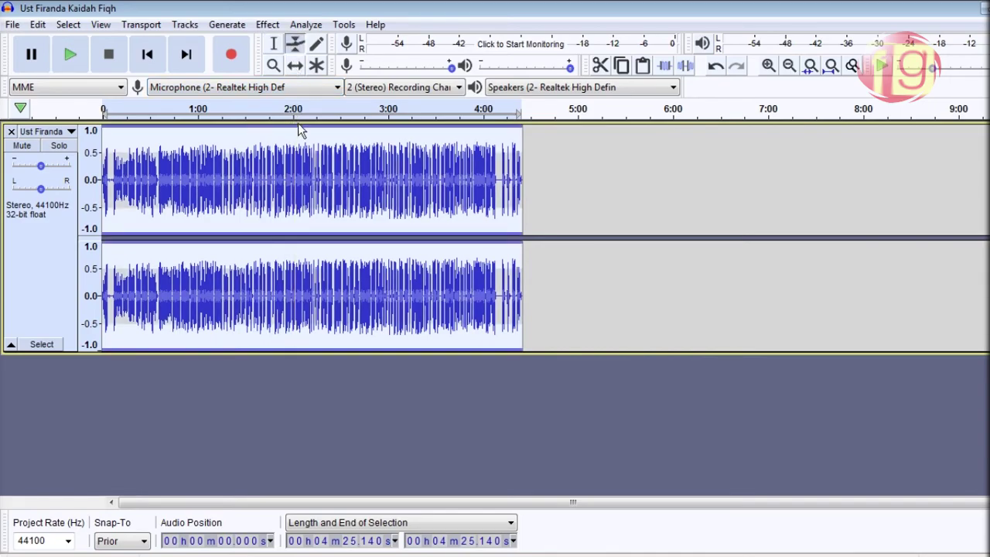
pyautogui.moveTo(299, 133); pyautogui.dragTo(298, 143)
pyautogui.click(71, 57)
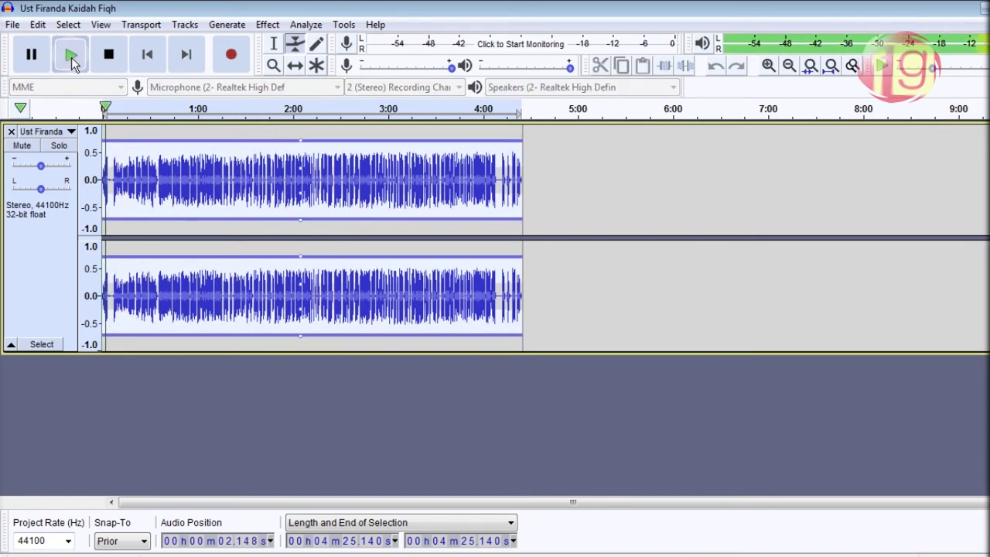
pyautogui.click(109, 66)
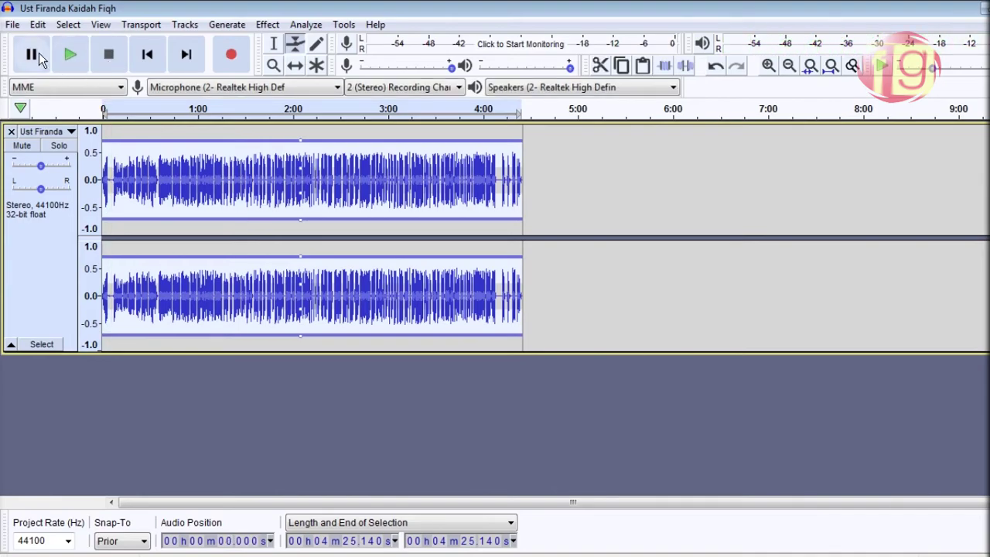
# - Start an MP3 export of the project and name the file "Hasil Reduce Noise Audio Pengajian.mp3" in the Buang Noise Audio folder
pyautogui.click(12, 26)
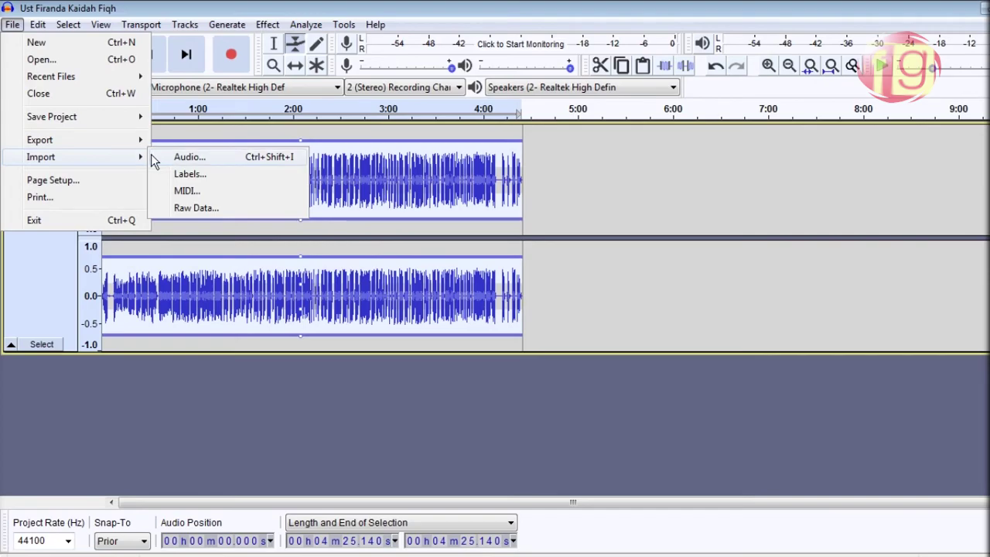
pyautogui.moveTo(141, 143)
pyautogui.click(185, 140)
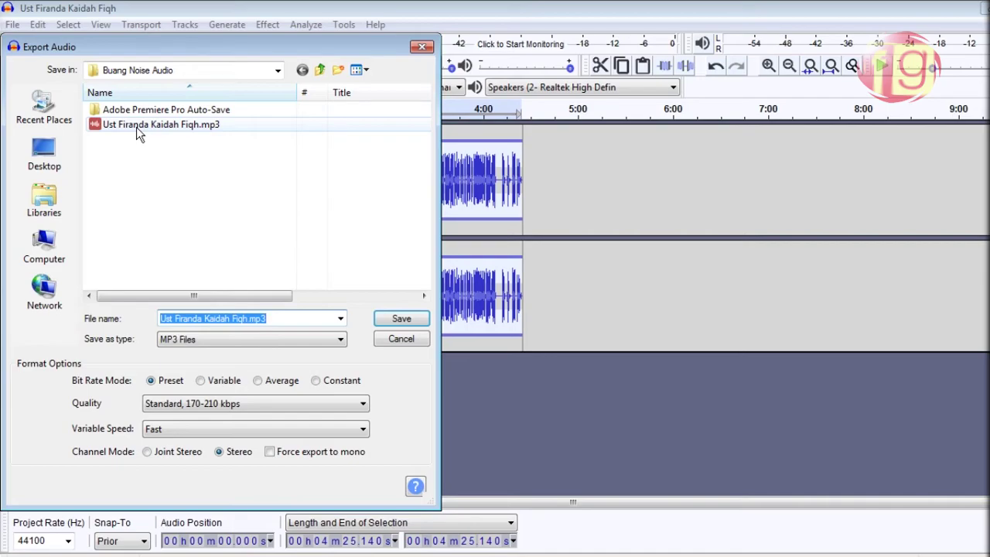
pyautogui.moveTo(247, 319); pyautogui.dragTo(115, 322)
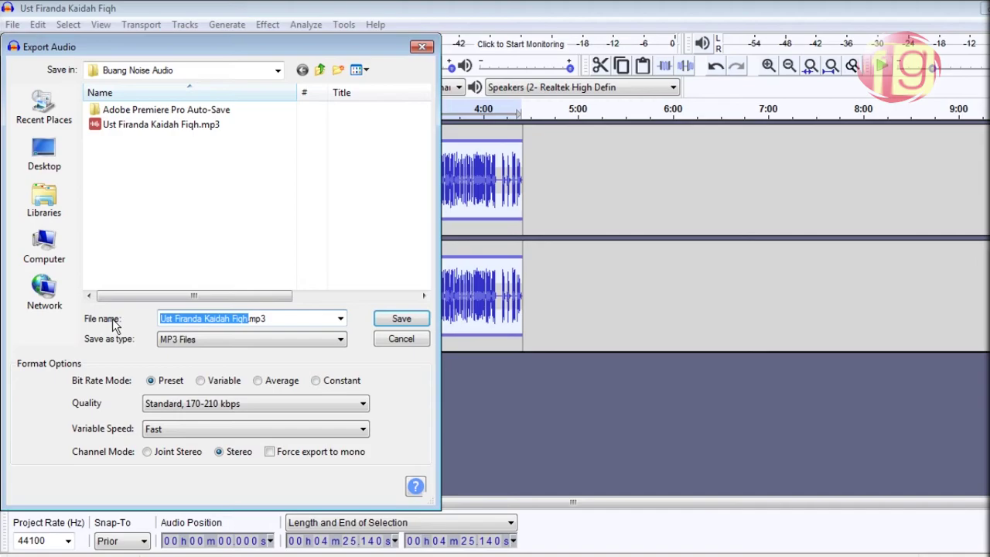
pyautogui.write('Ha')
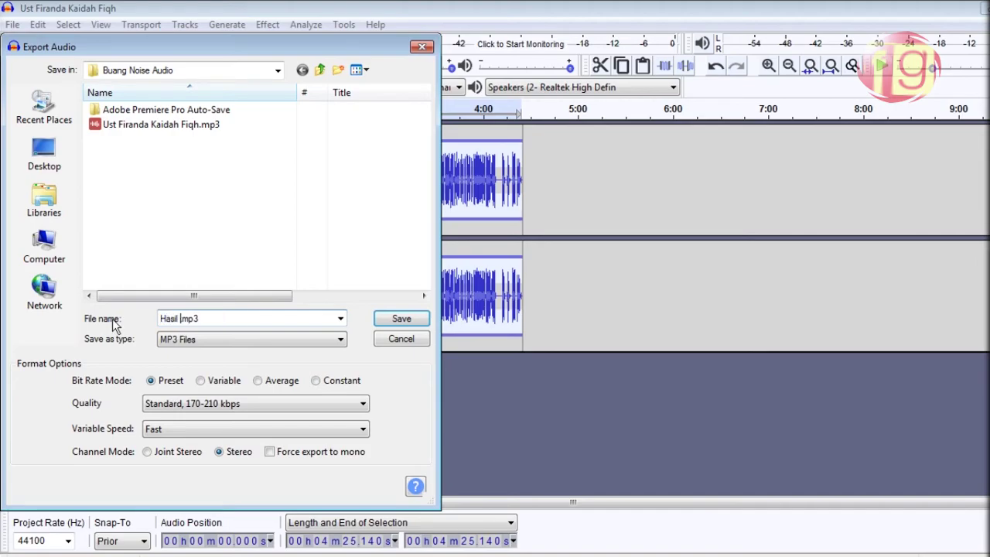
pyautogui.write('sil Reduce Noise Audio Pengajian')
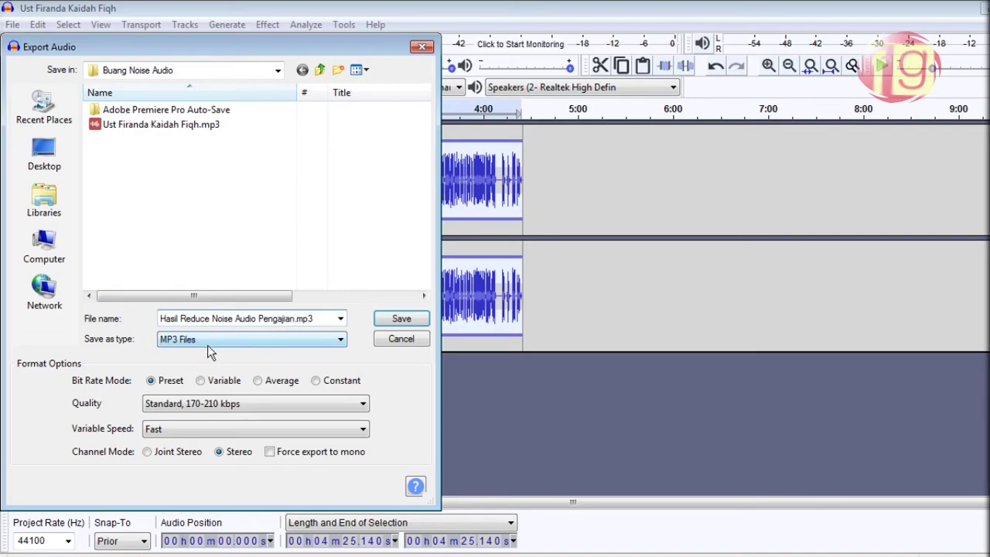
# - Keep Standard, 170-210 kbps quality and Fast variable speed, save the MP3, and accept the metadata tags left blank
pyautogui.click(217, 403)
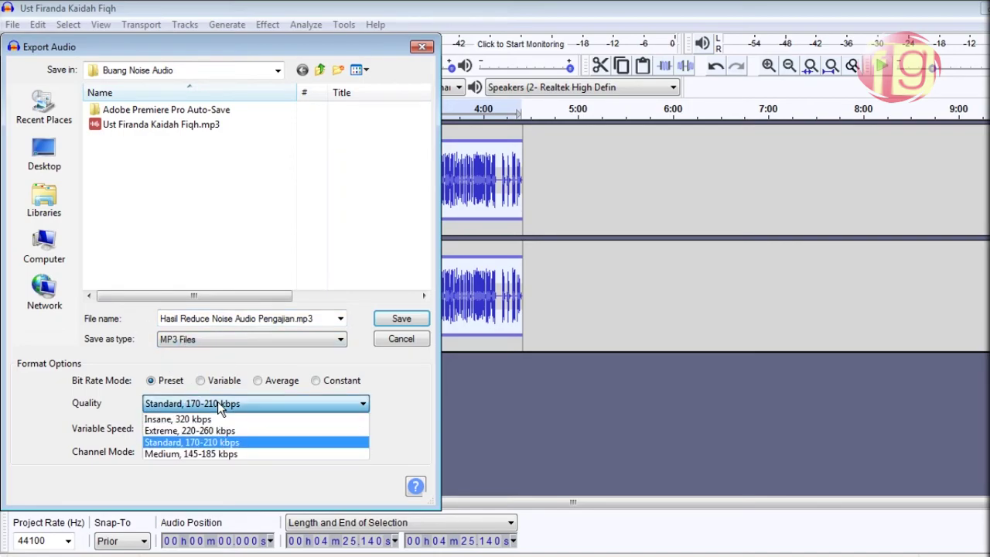
pyautogui.click(217, 402)
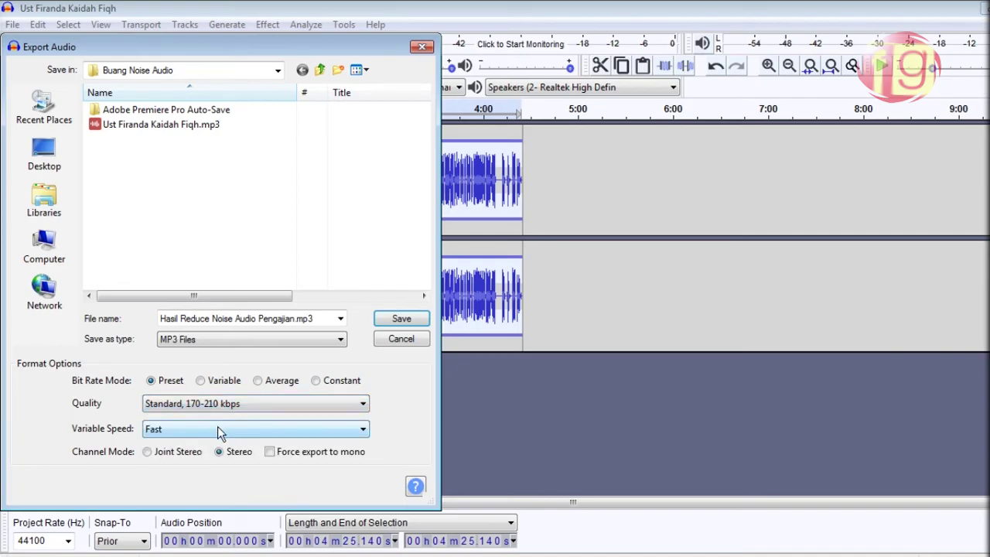
pyautogui.click(217, 427)
pyautogui.click(217, 427)
pyautogui.click(392, 322)
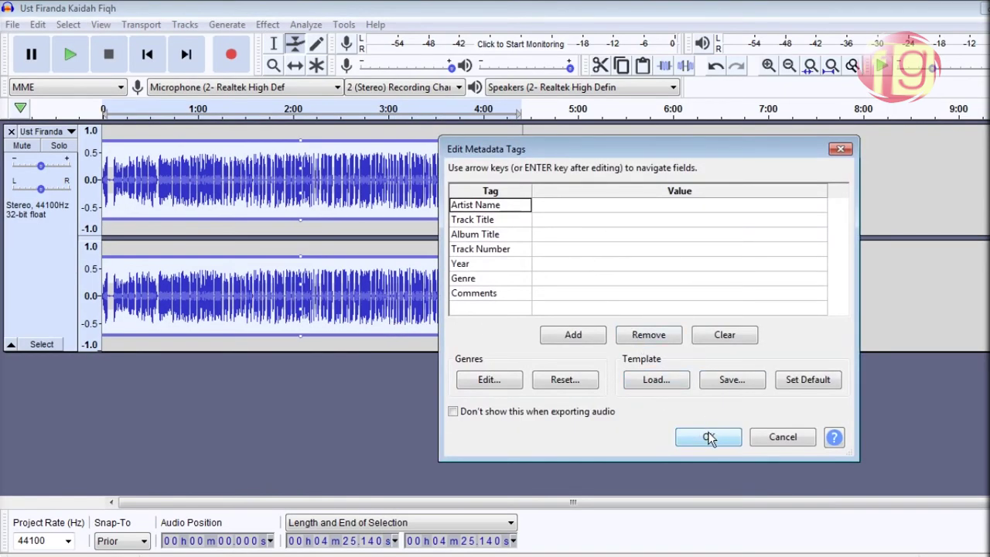
pyautogui.click(708, 437)
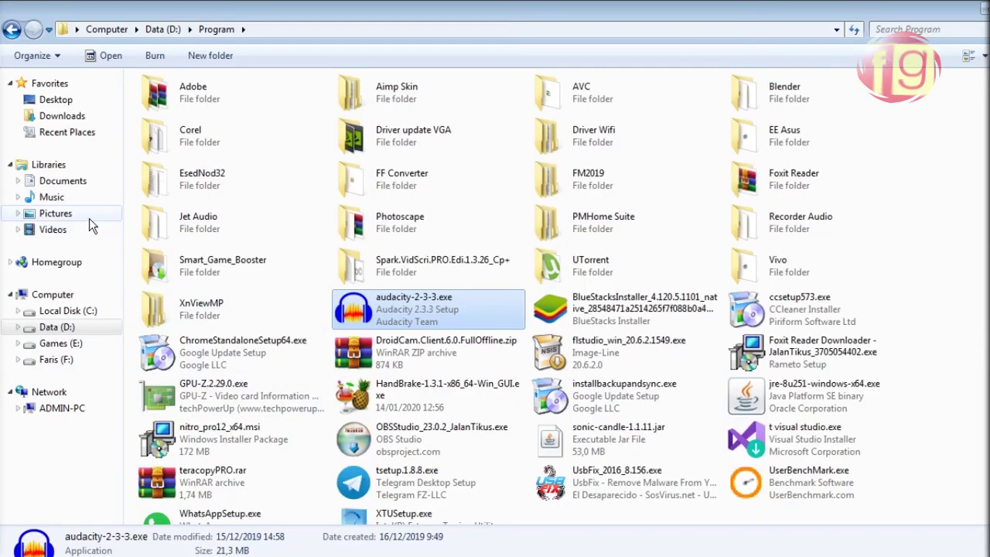
# - Switch to Windows Explorer, open Buang Noise Audio in the Music library, and play the original recording and the exported MP3 for comparison
pyautogui.click(51, 197)
pyautogui.doubleClick(181, 190)
pyautogui.doubleClick(341, 177)
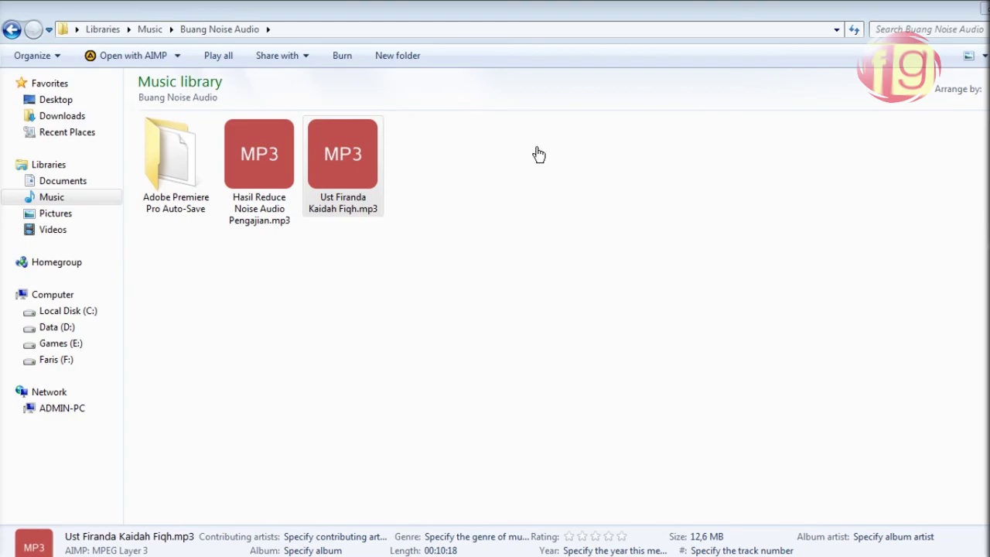
pyautogui.click(250, 171)
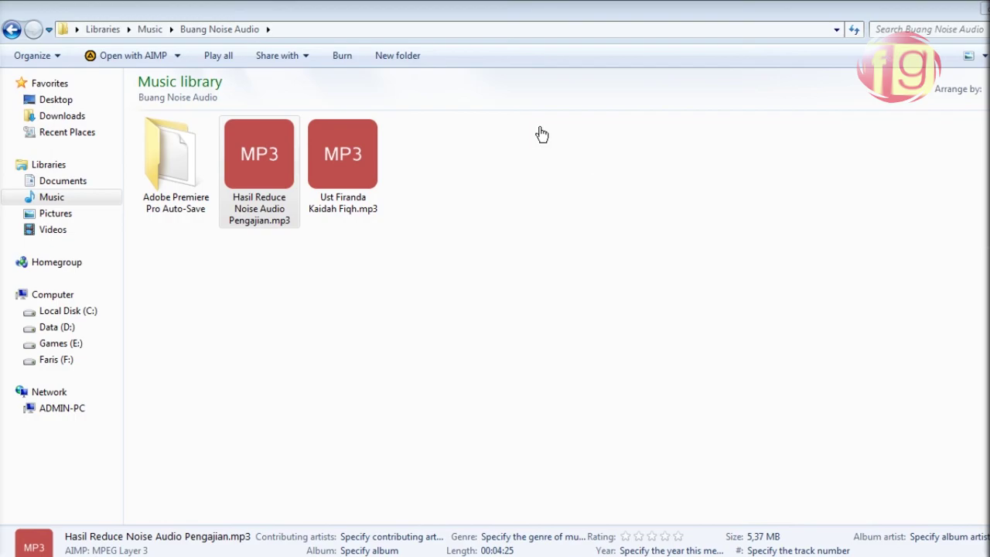
pyautogui.click(667, 58)
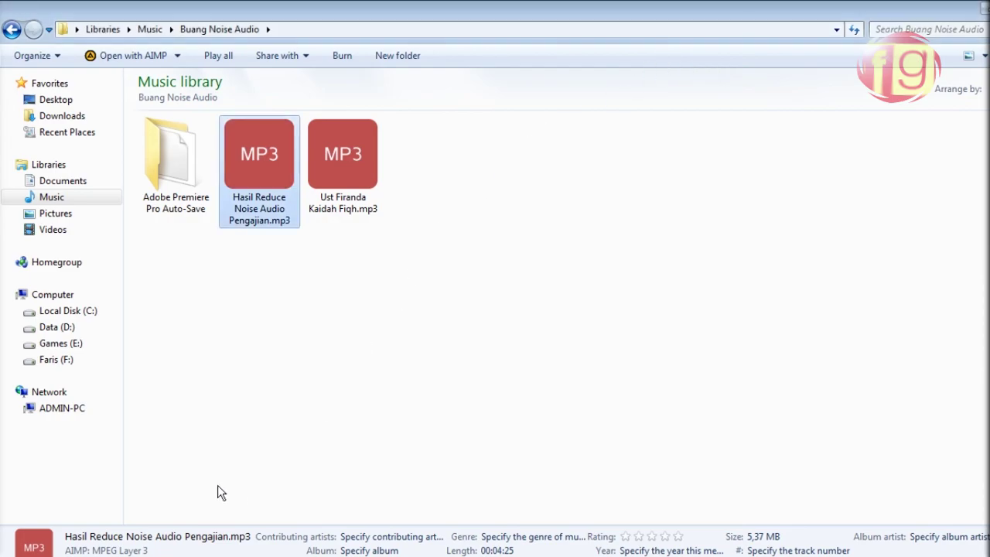